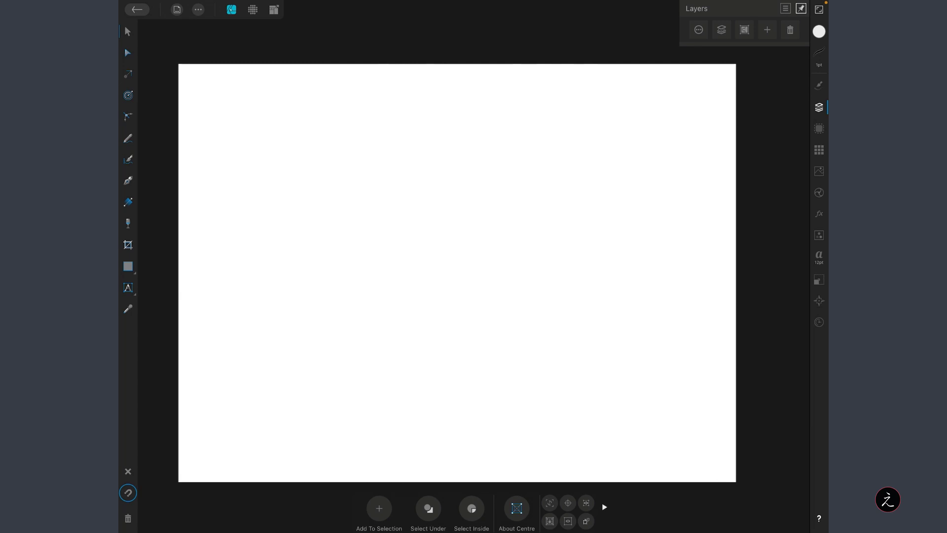
Start a canvas-only resize with the aspect lock turned off
left_click(198, 9)
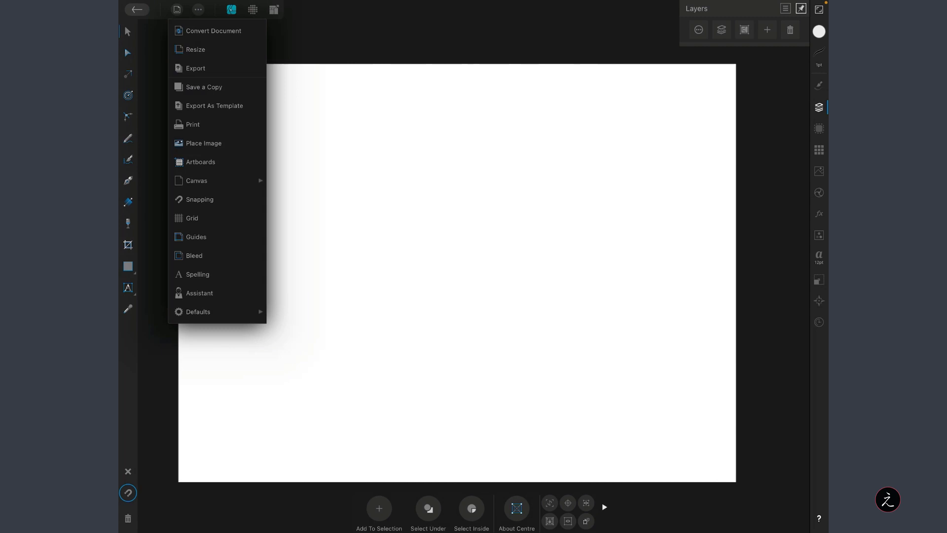
left_click(196, 49)
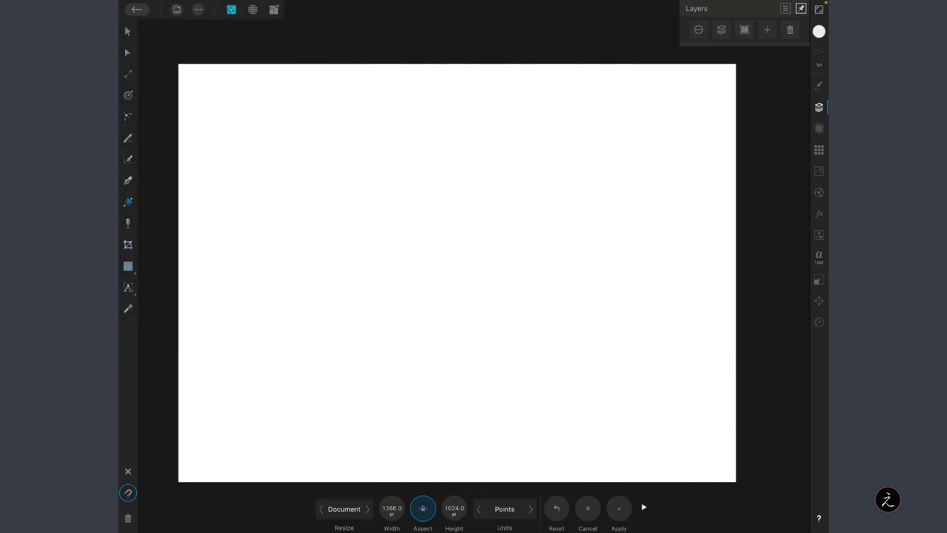
left_click(328, 509)
left_click(376, 509)
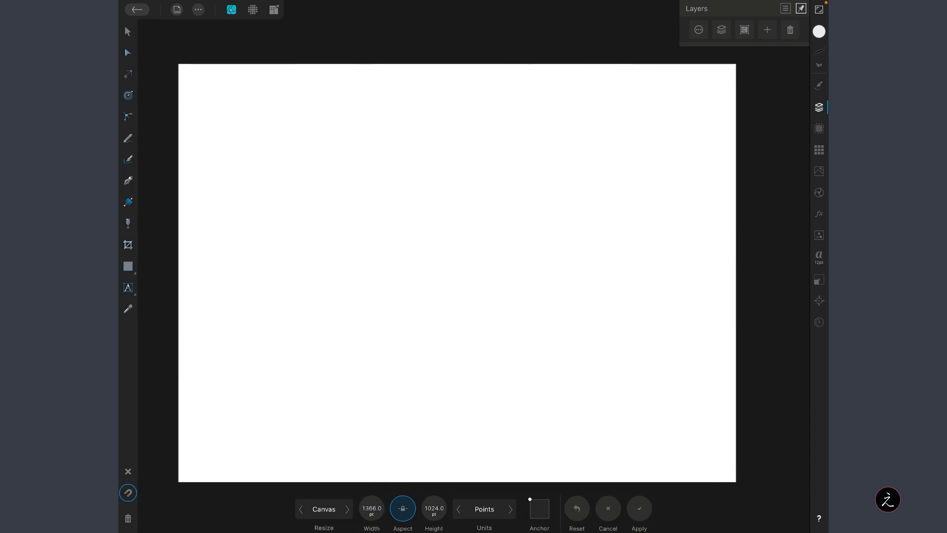
left_click(402, 508)
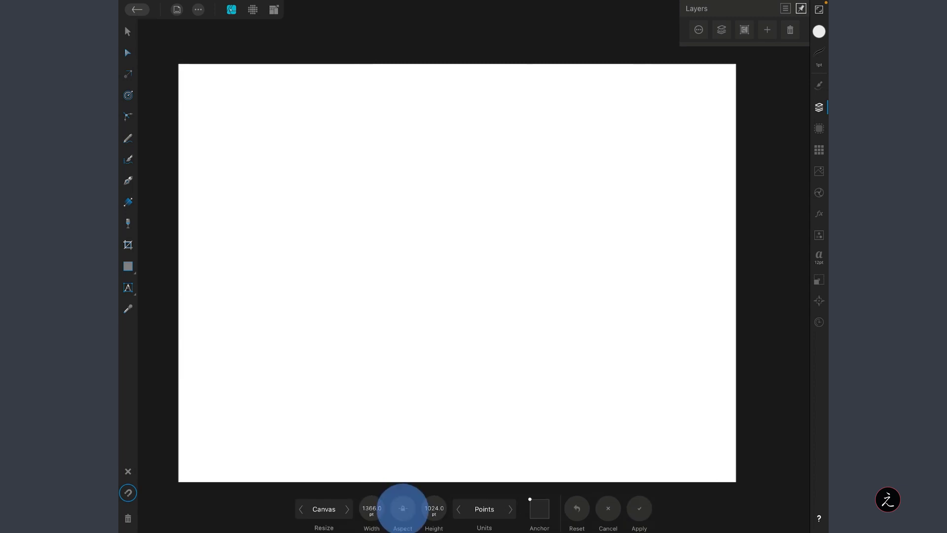
Set canvas width and height to 1200 pixels and apply the resize
left_click(372, 509)
type("120")
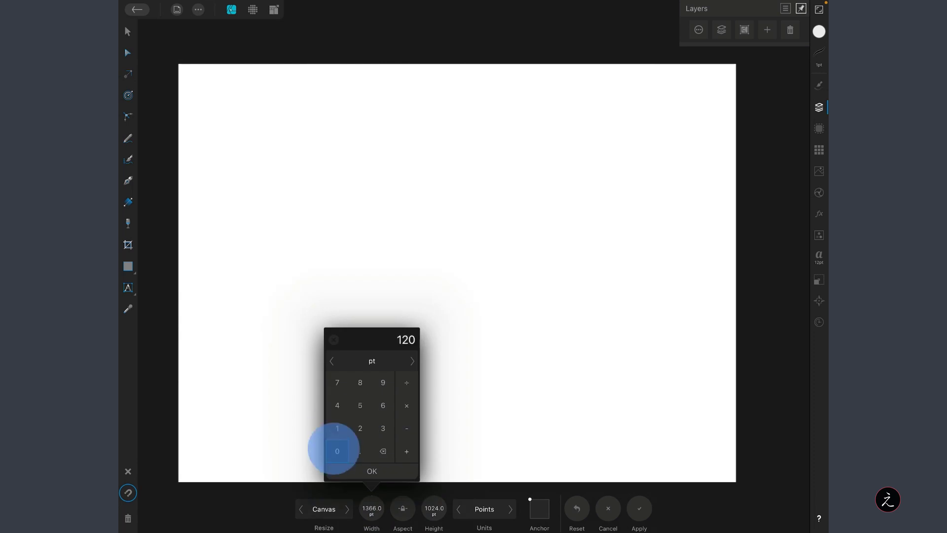
type("0")
left_click(372, 471)
left_click(433, 509)
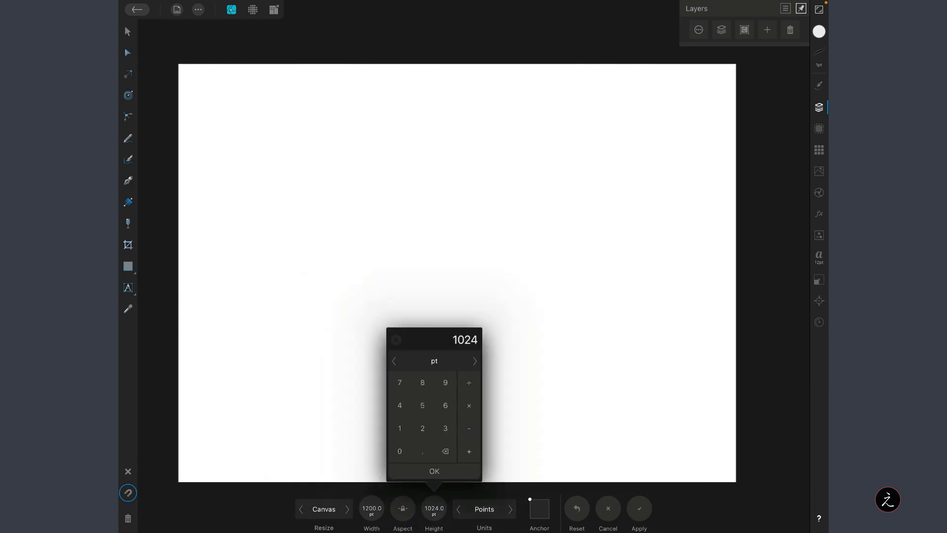
type("1200")
left_click(435, 471)
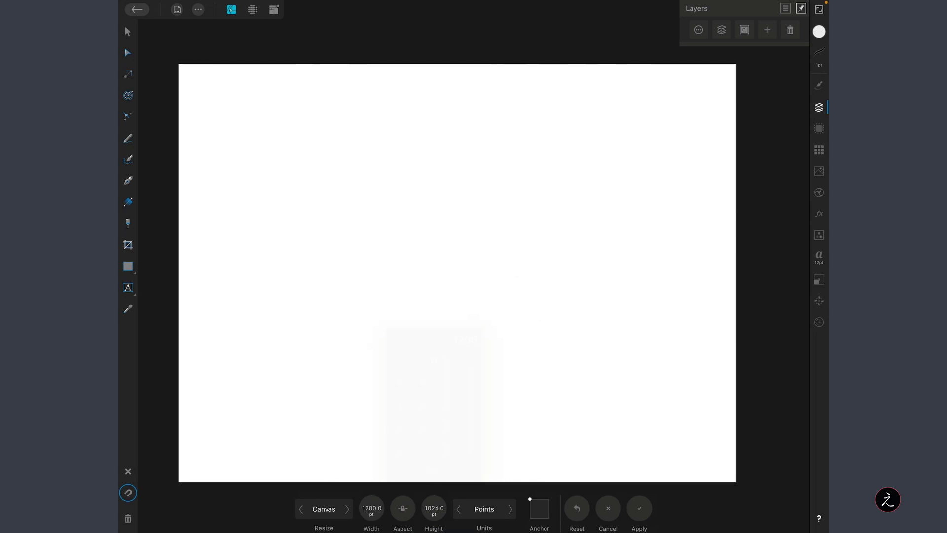
left_click(485, 512)
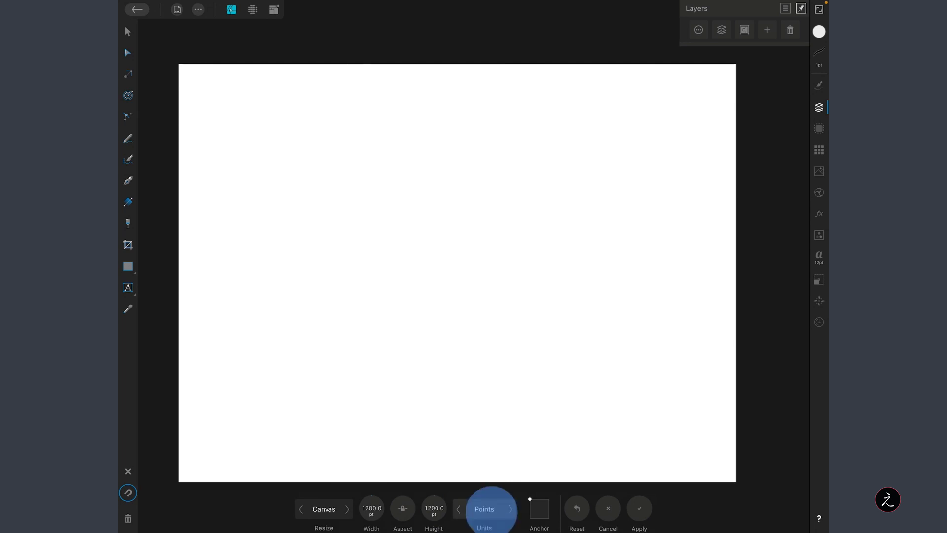
left_click_drag(489, 438, 491, 423)
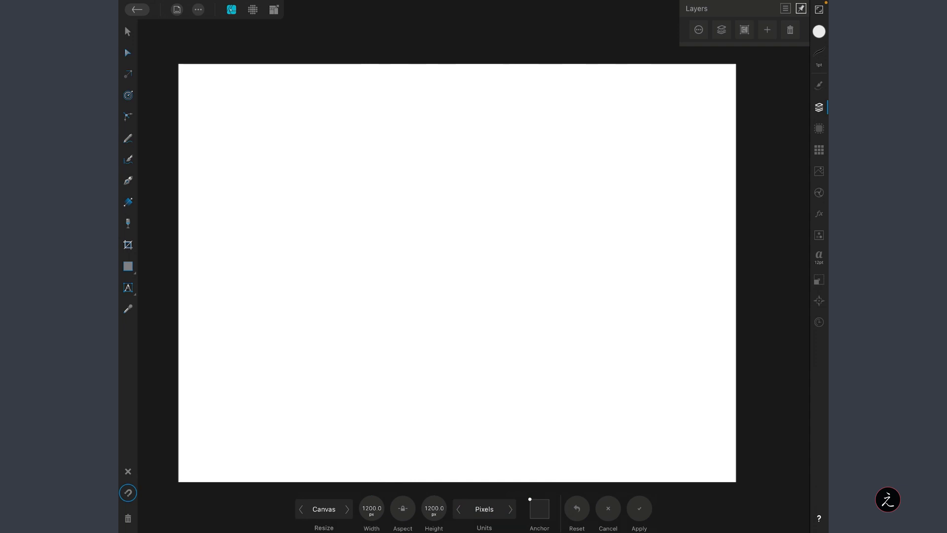
left_click(640, 508)
scroll(285, 252, "down", 3)
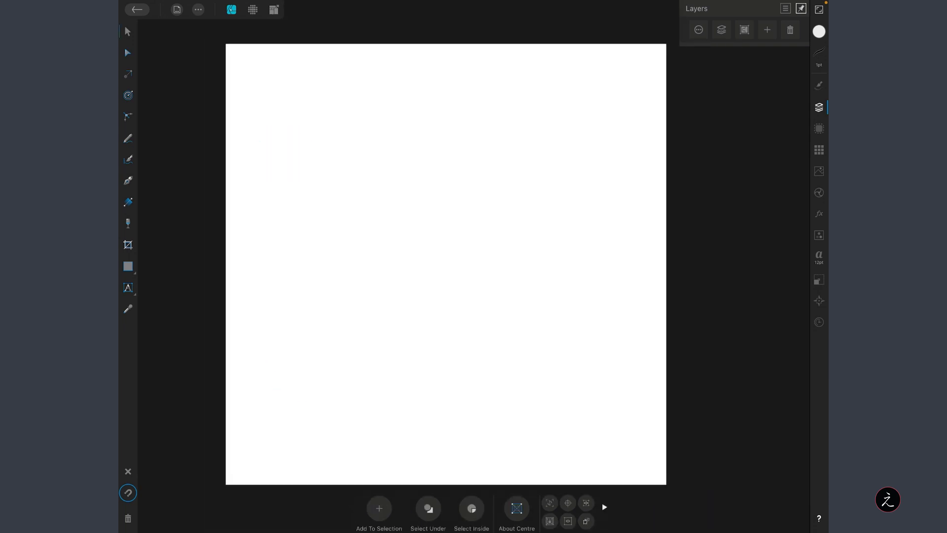
Make the grid visible and switch it to Standard mode
left_click(177, 10)
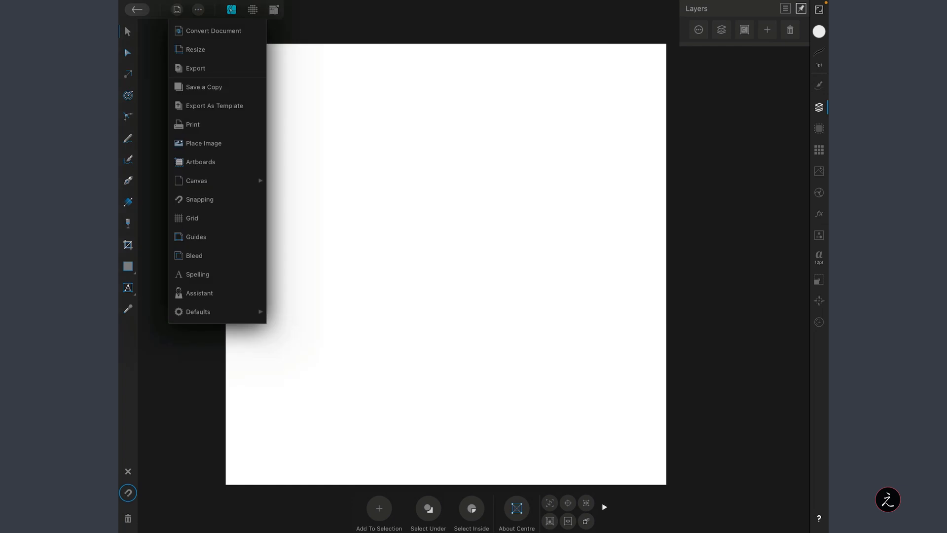
left_click(192, 217)
left_click(376, 509)
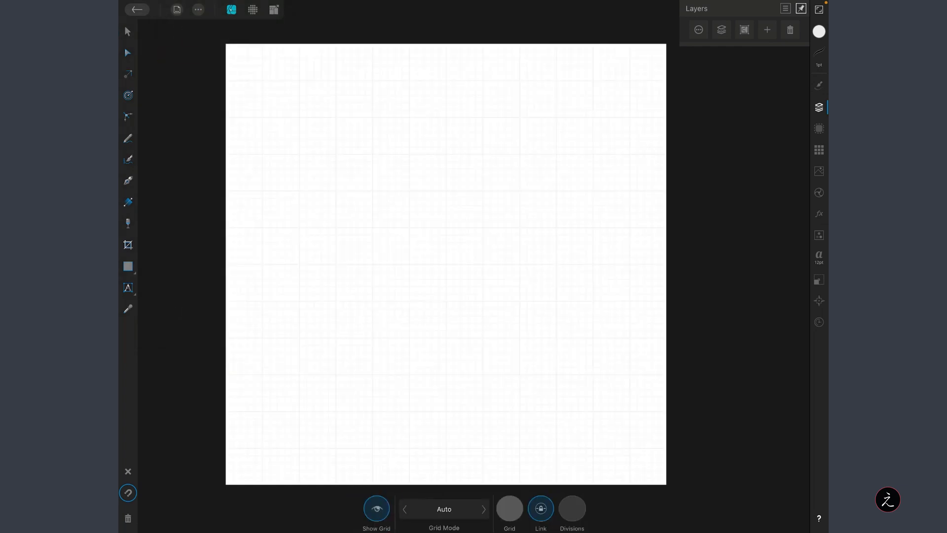
left_click(444, 509)
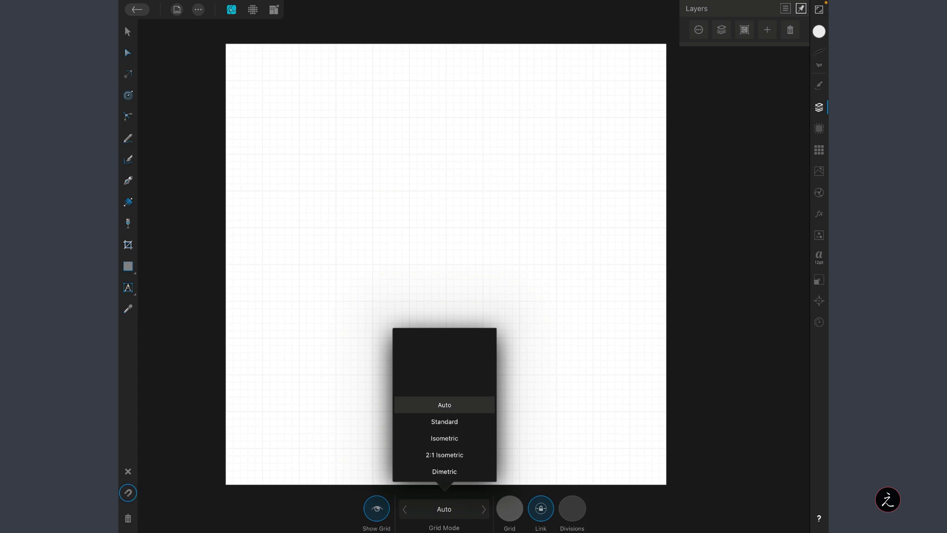
left_click(444, 422)
left_click(572, 508)
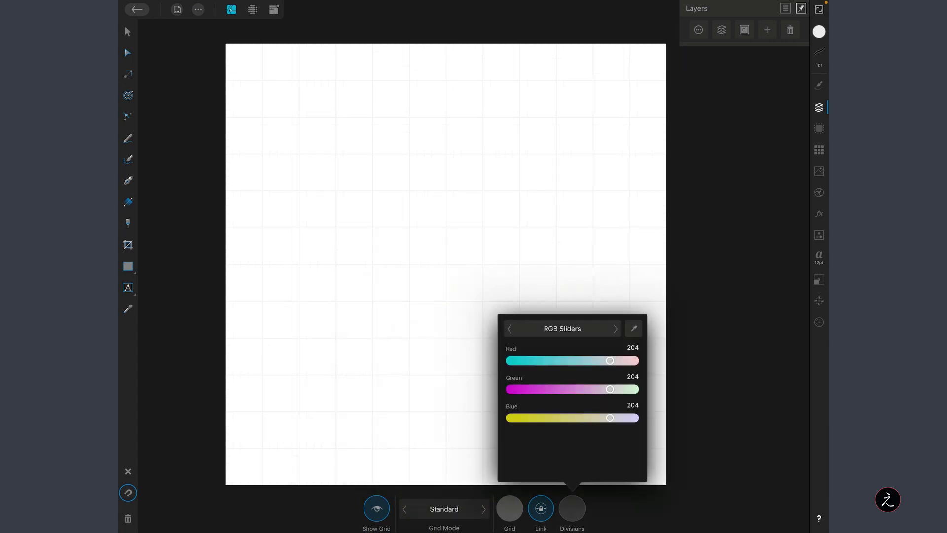
key("Escape")
Set the grid spacing to 50 px
left_click(458, 508)
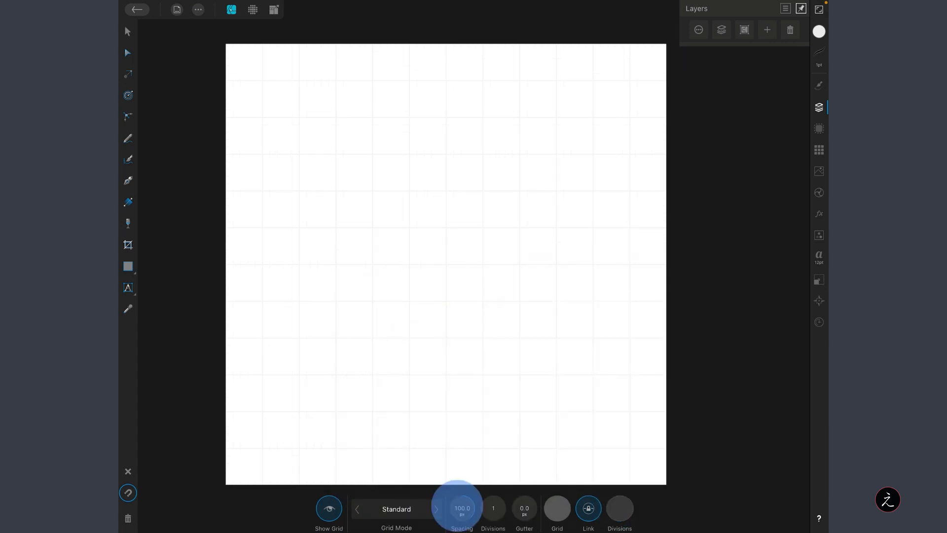
left_click(451, 405)
left_click(428, 451)
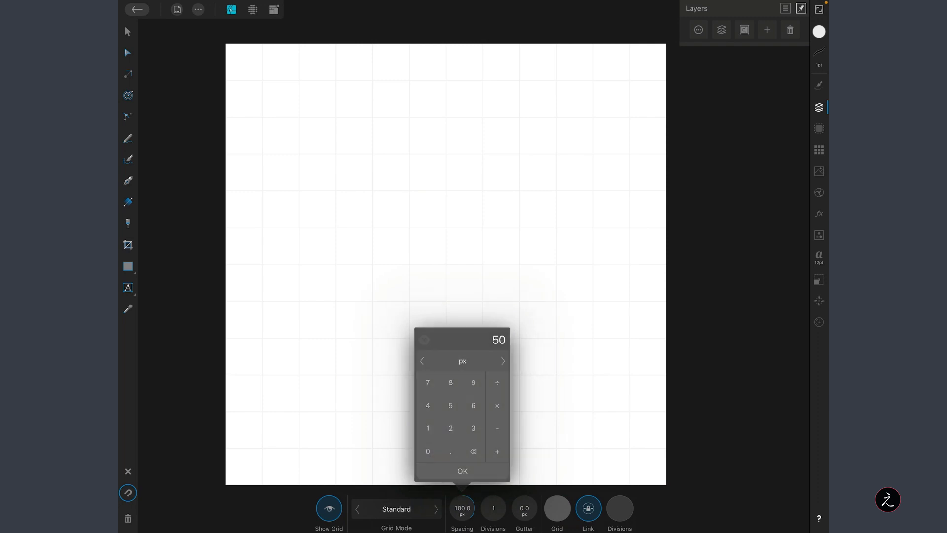
left_click(462, 471)
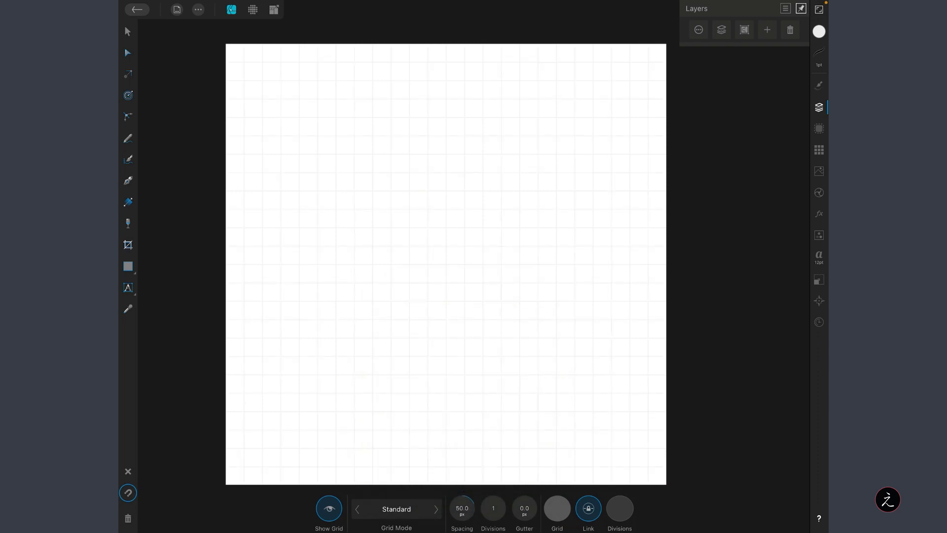
Draw an ellipse in the upper canvas and select it for sizing
left_click(128, 266)
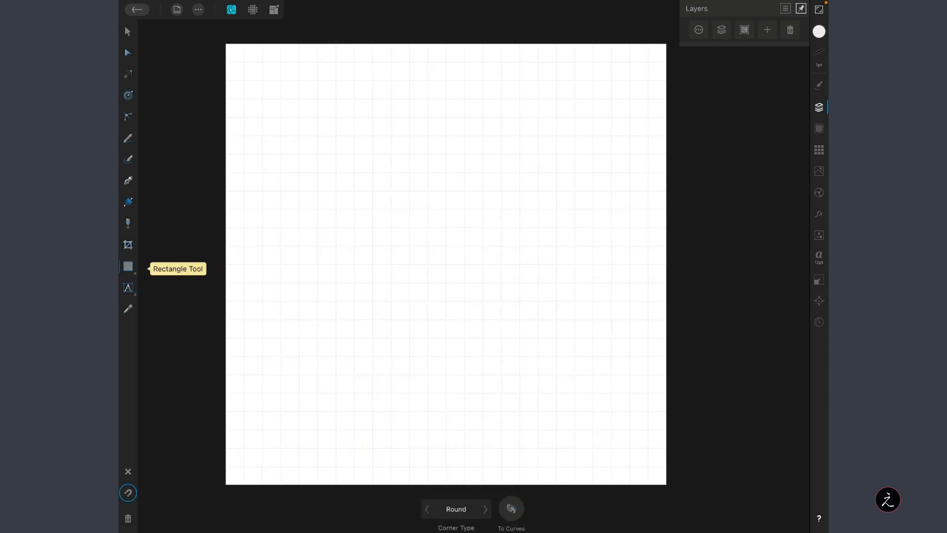
left_click(128, 266)
left_click(176, 125)
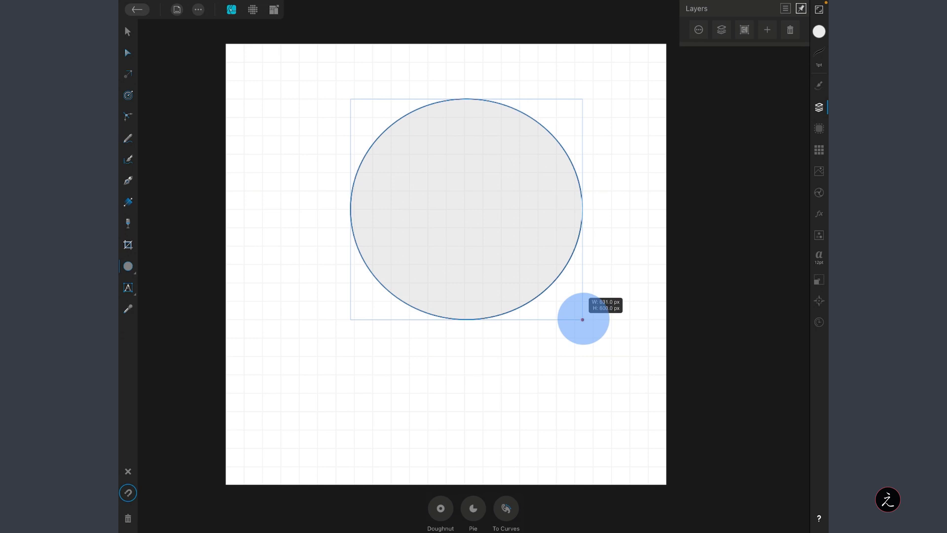
left_click_drag(350, 99, 585, 326)
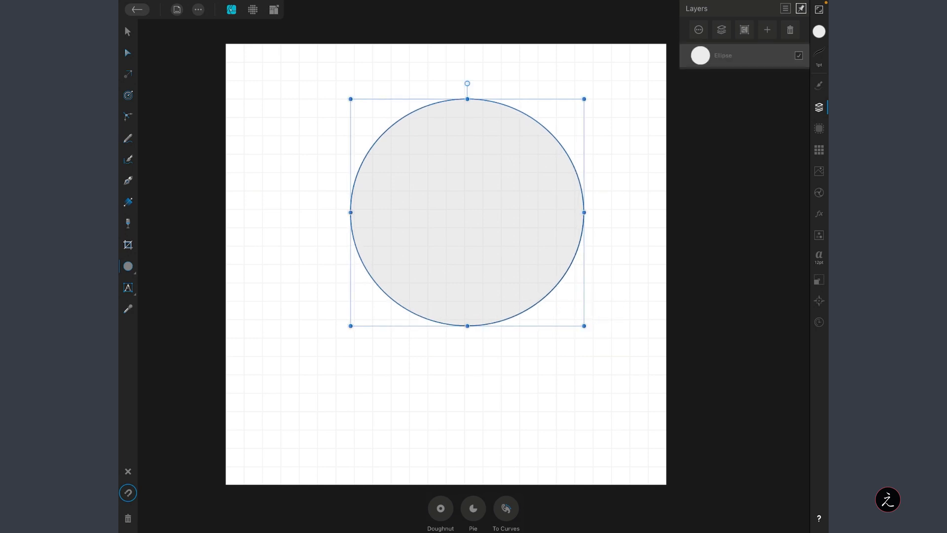
left_click(128, 32)
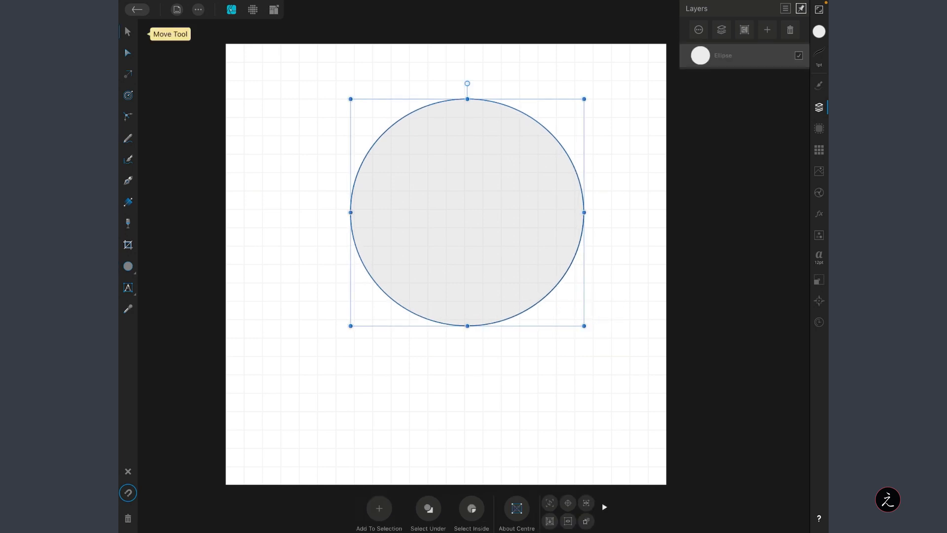
left_click(820, 279)
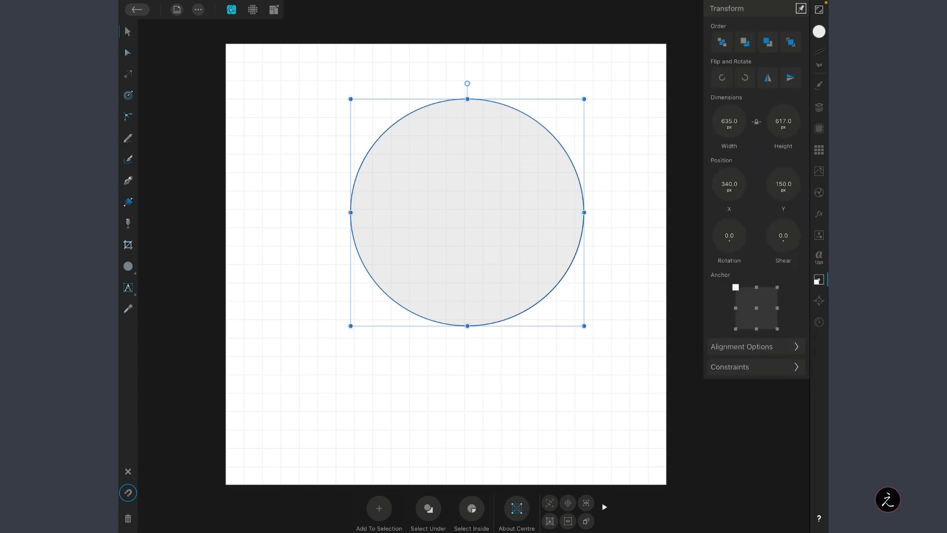
Set the ellipse to 1000 × 1000 px, making it a circle
left_click(729, 121)
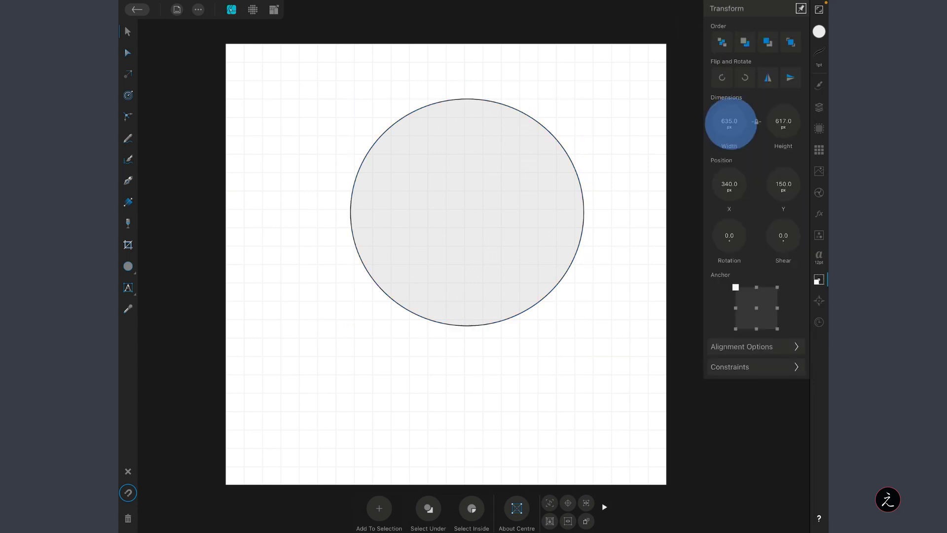
left_click(617, 151)
left_click(618, 174)
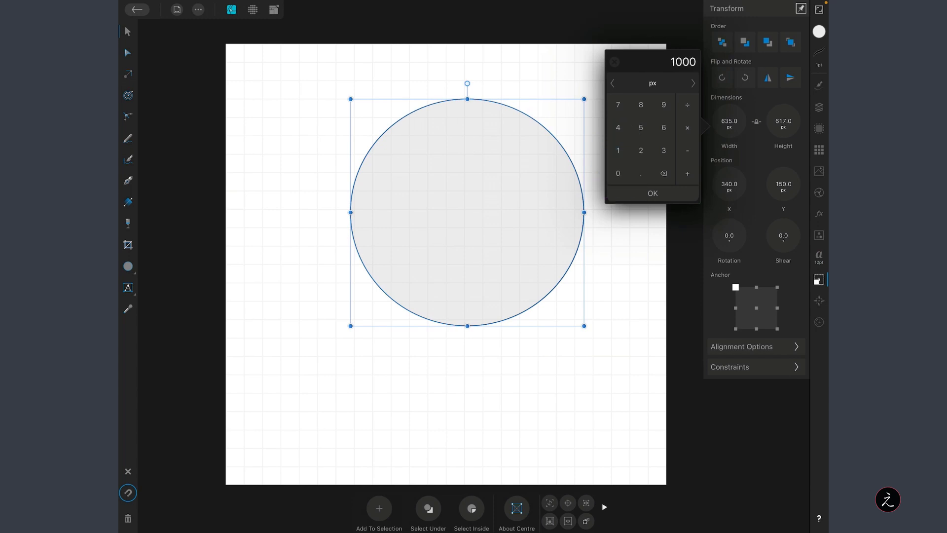
left_click(653, 192)
left_click(784, 121)
left_click(672, 150)
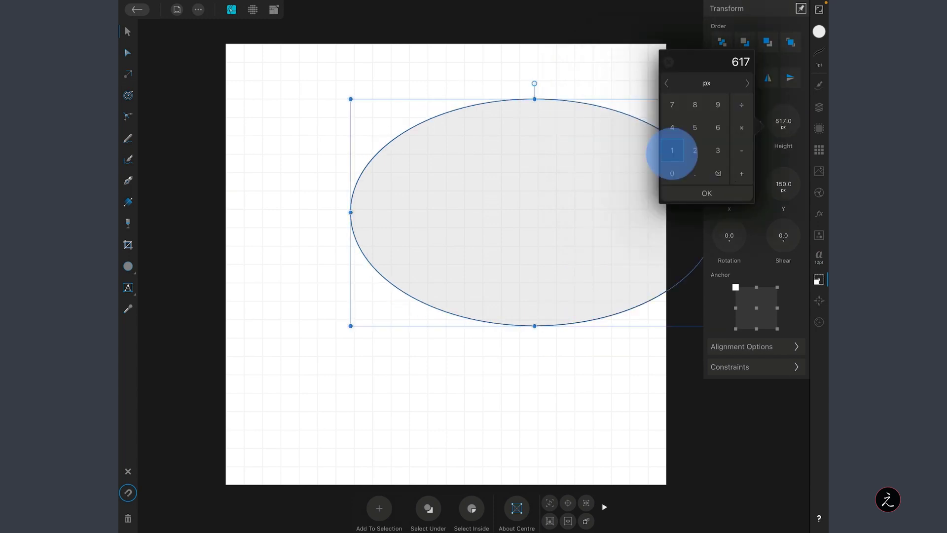
left_click(673, 173)
left_click(672, 174)
left_click(707, 194)
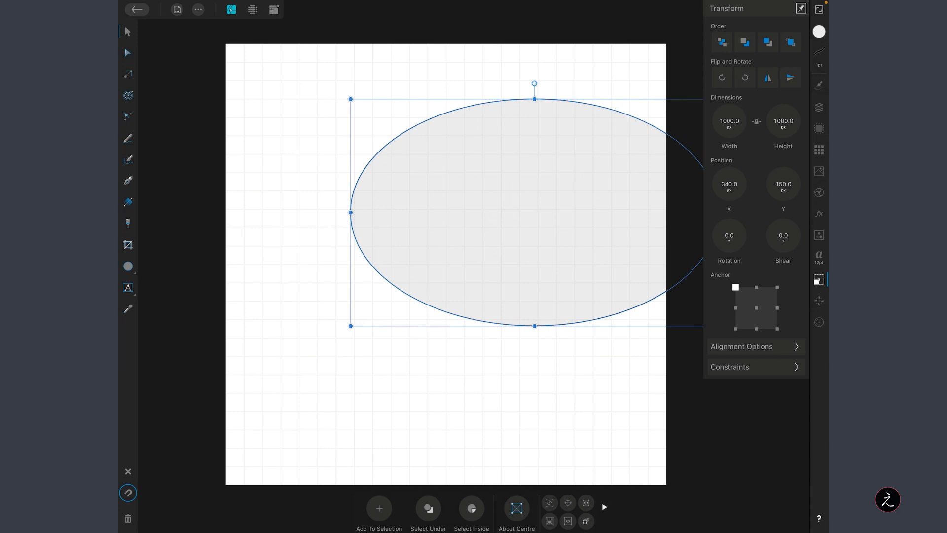
Move the circle to X 100, Y 100 so it is centred on the canvas
left_click_drag(571, 243, 489, 207)
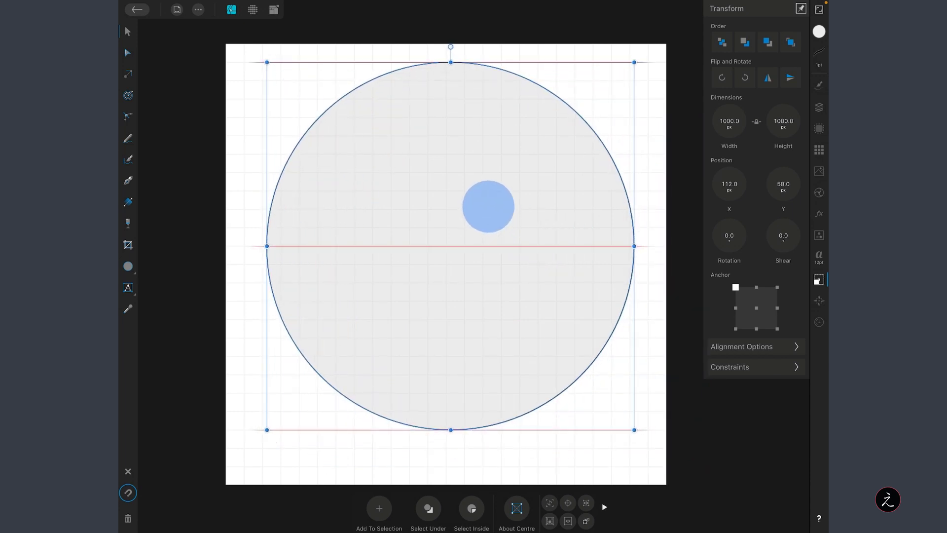
left_click_drag(488, 206, 485, 225)
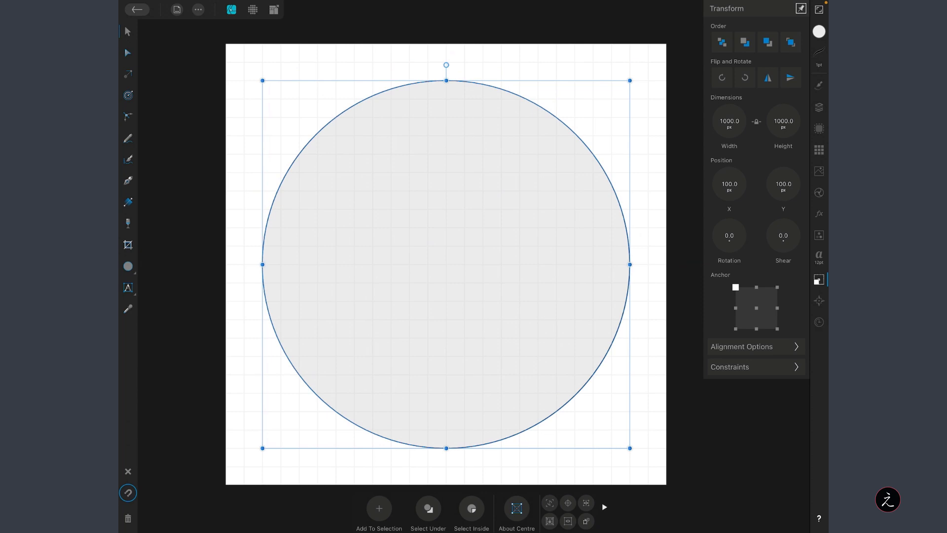
left_click(819, 31)
left_click(717, 287)
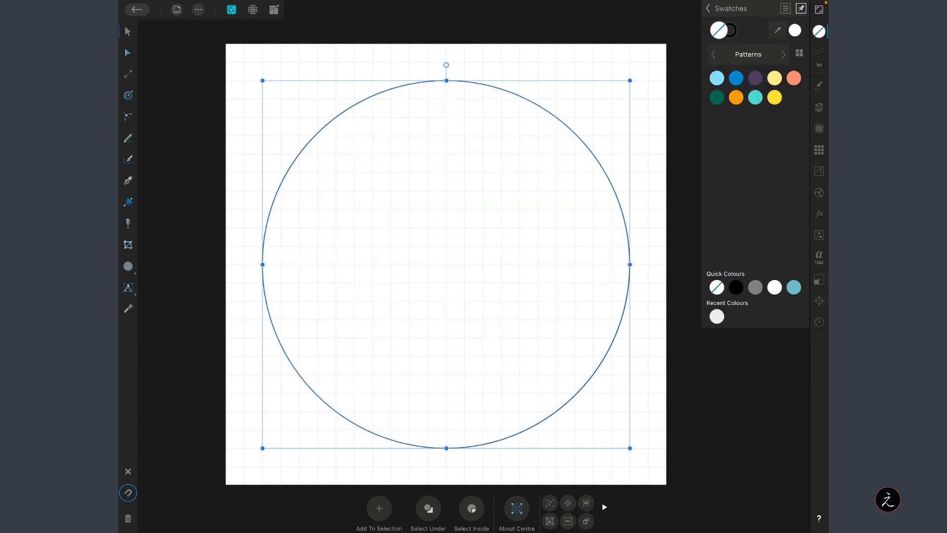
left_click(730, 30)
left_click(772, 367)
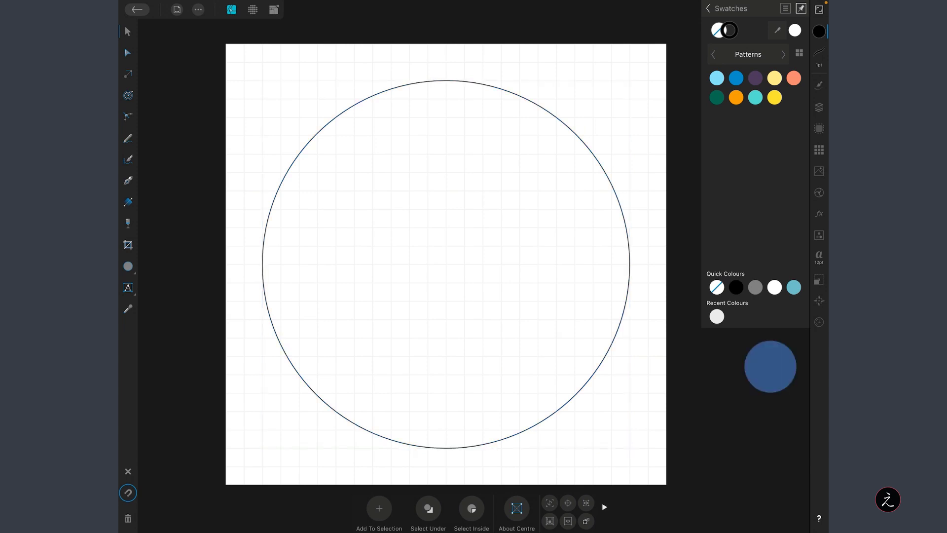
left_click(819, 107)
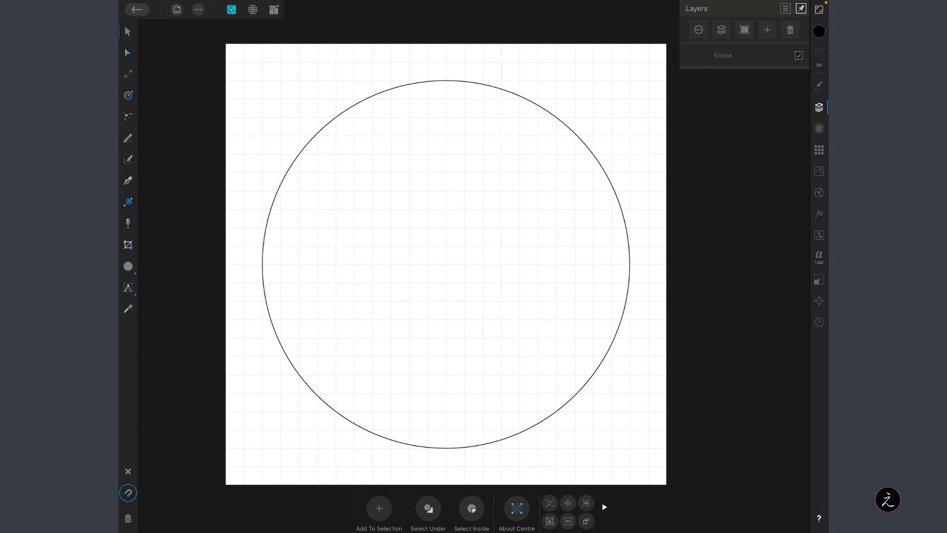
Draw a horizontal diameter line across the circle with the Pen tool
left_click(129, 180)
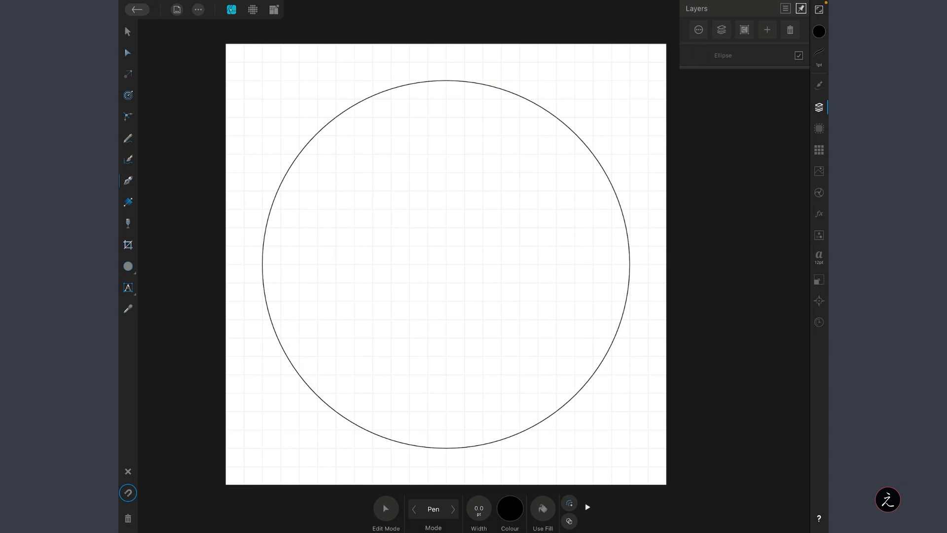
left_click(263, 264)
left_click(630, 264)
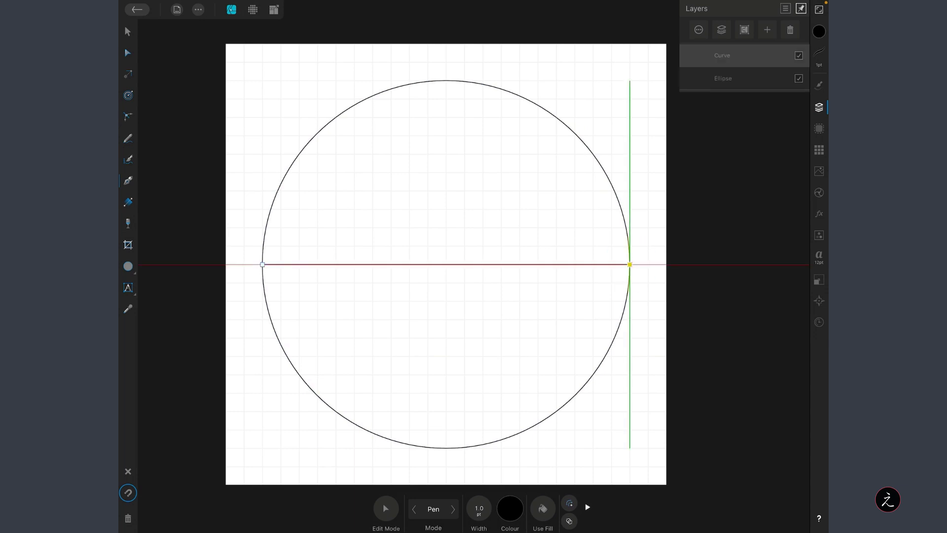
left_click(127, 31)
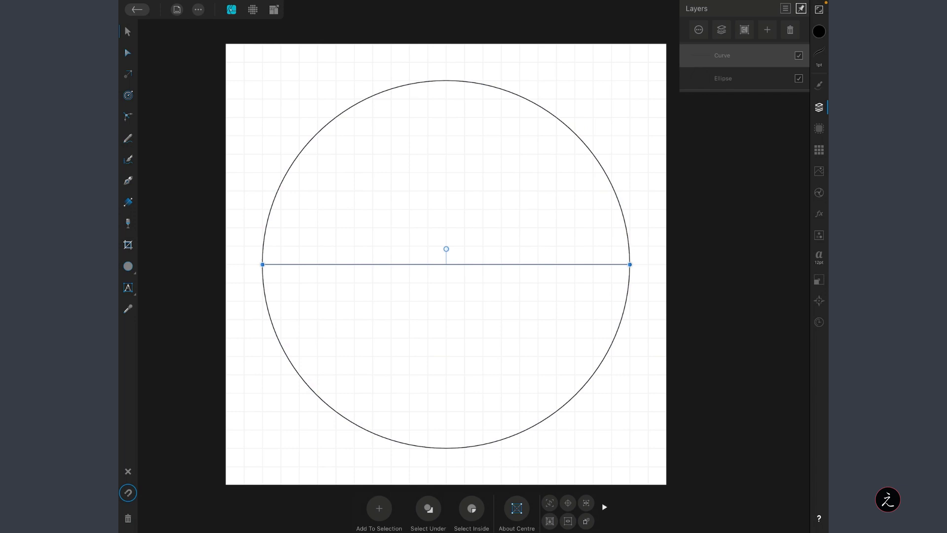
Duplicate the diameter twice, rotating copies to 90° and 135°
left_click(199, 10)
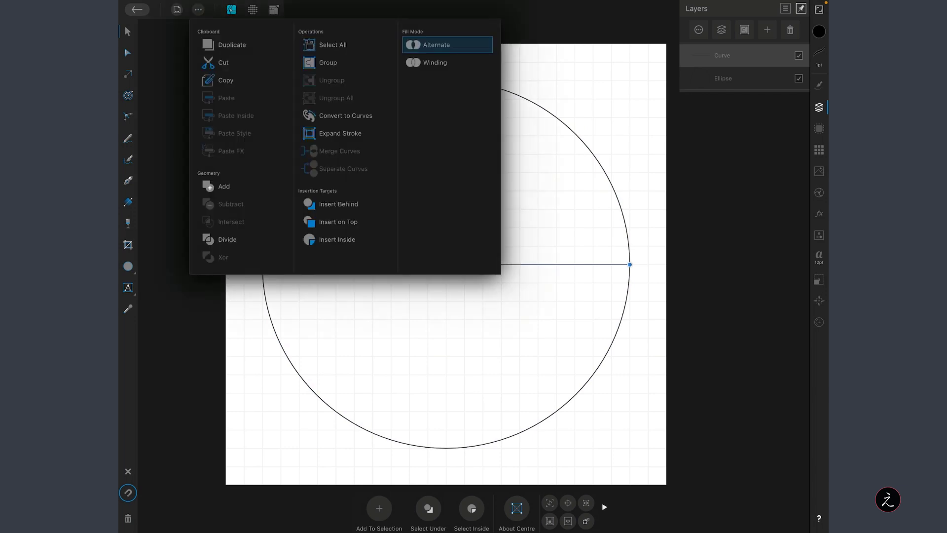
left_click(232, 45)
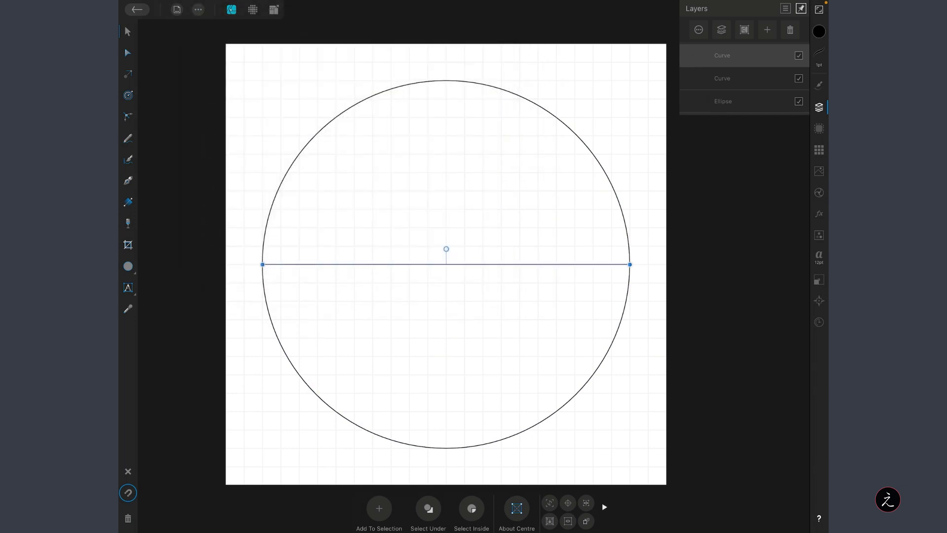
left_click(819, 280)
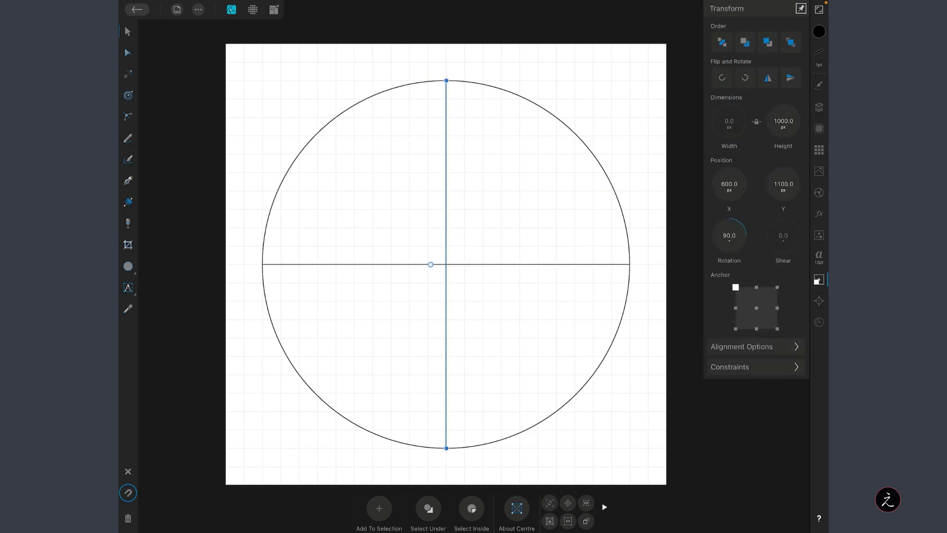
left_click(232, 9)
left_click(222, 42)
mouse_move(446, 280)
left_mouse_down()
mouse_move(408, 291)
mouse_move(433, 275)
left_mouse_up()
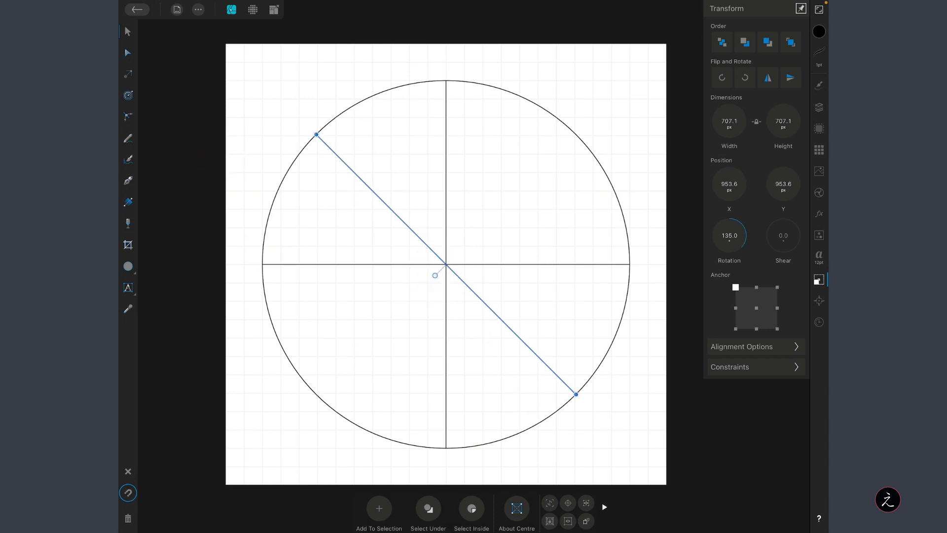
Duplicate the diameter again and rotate the copy to a 45° diagonal
left_click(198, 10)
left_click(231, 44)
mouse_move(447, 280)
left_mouse_down()
mouse_move(343, 231)
mouse_move(339, 215)
left_mouse_up()
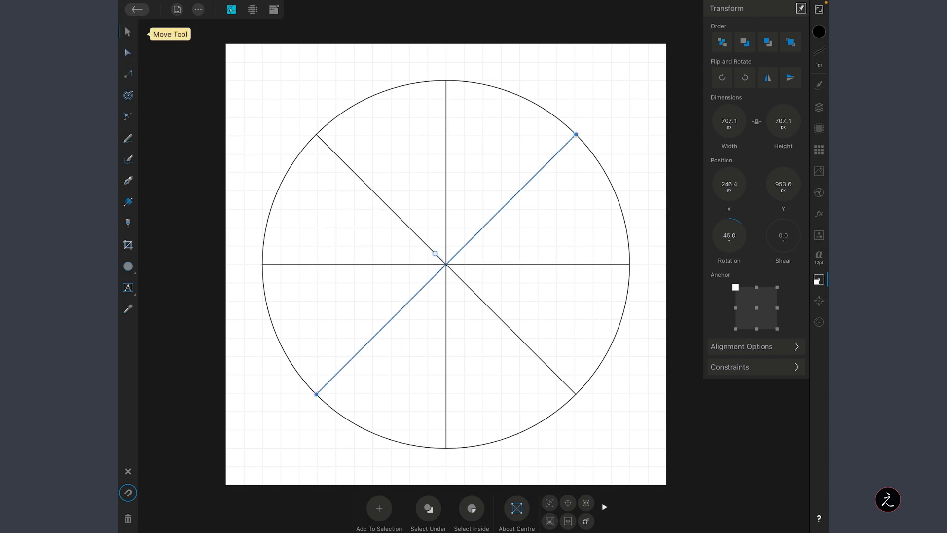
Select the circle and all four lines and group them
left_click(518, 186)
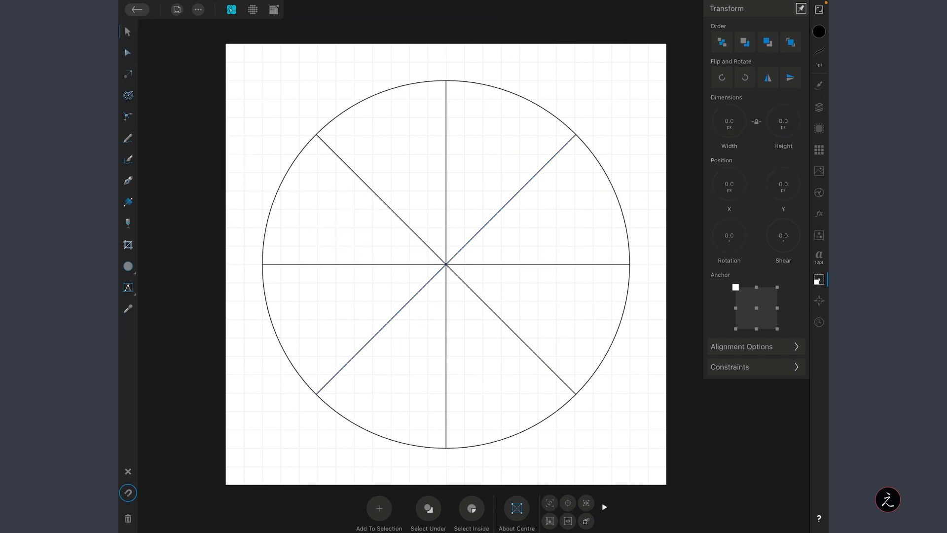
left_click(819, 108)
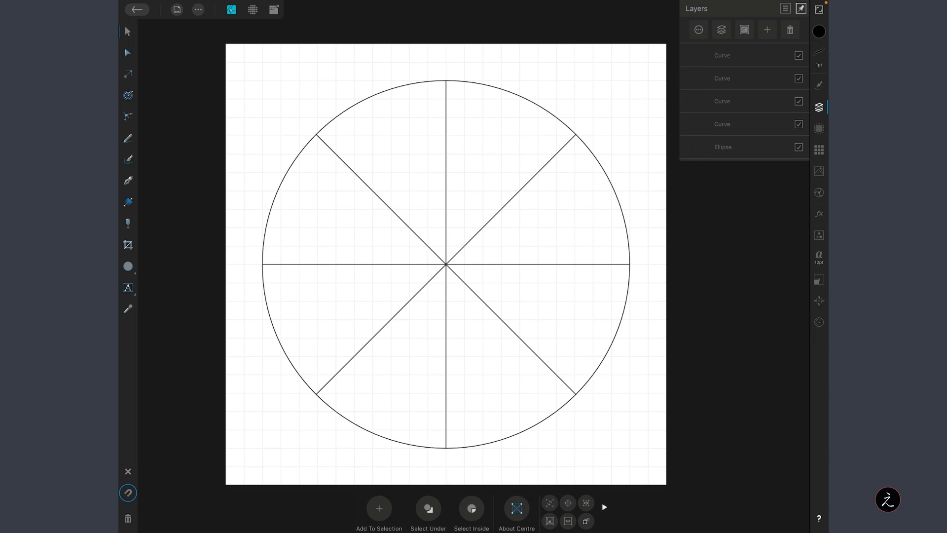
left_click_drag(235, 44, 691, 473)
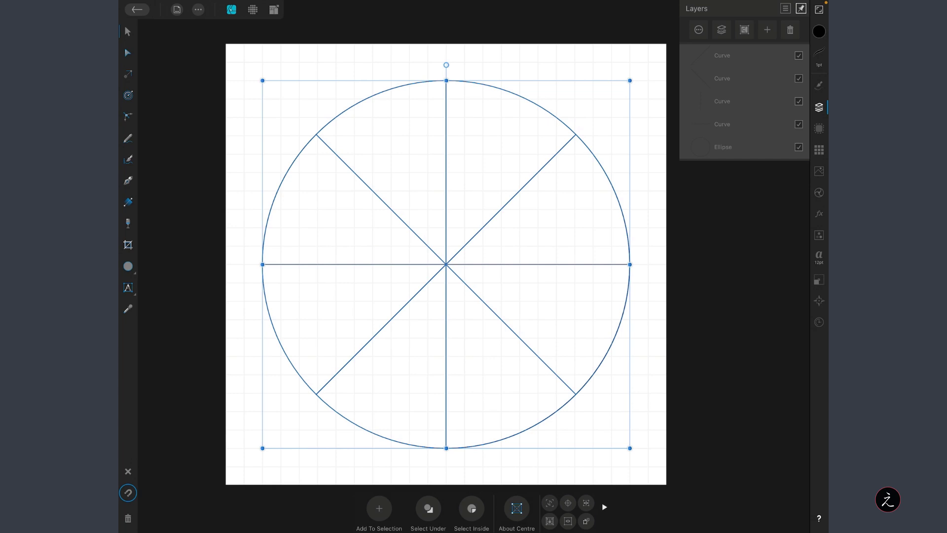
left_click(744, 30)
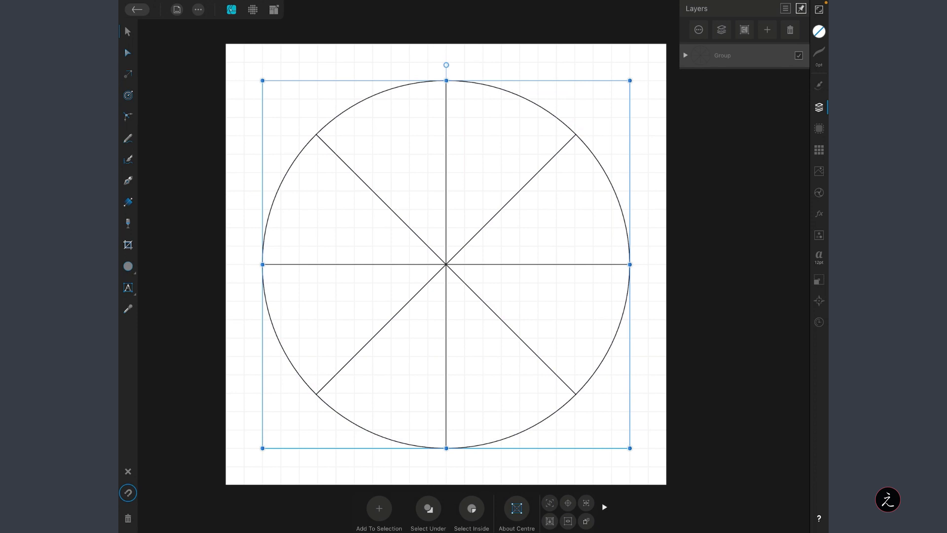
Lock the new group against accidental edits
left_click(733, 56)
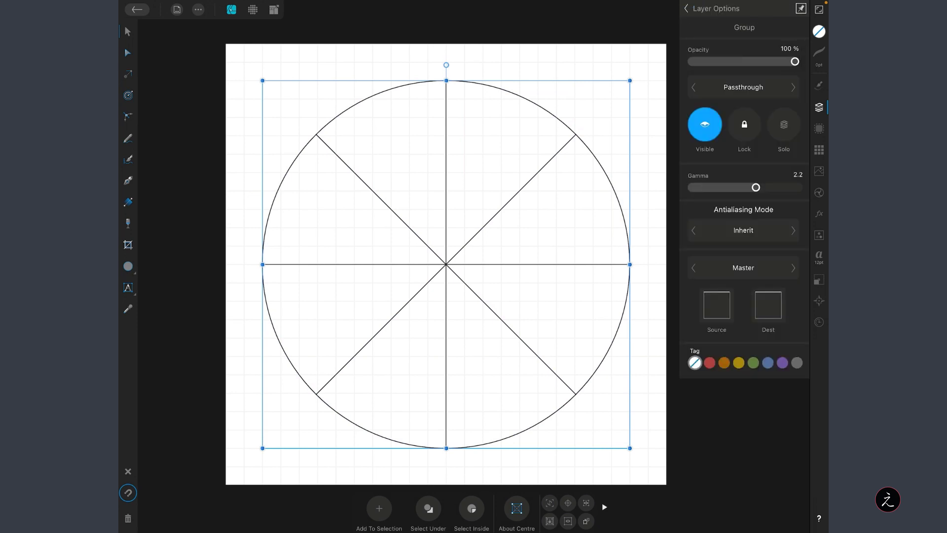
left_click(744, 124)
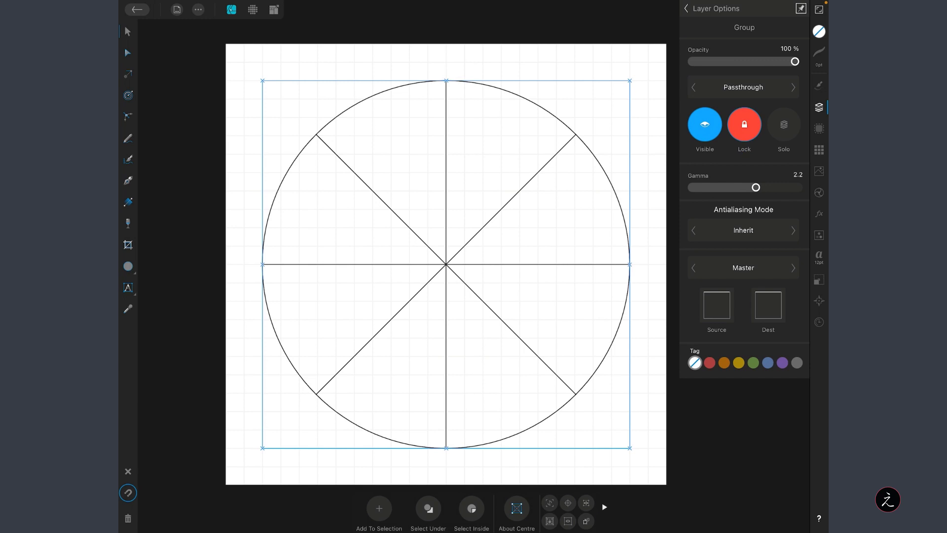
left_click(687, 9)
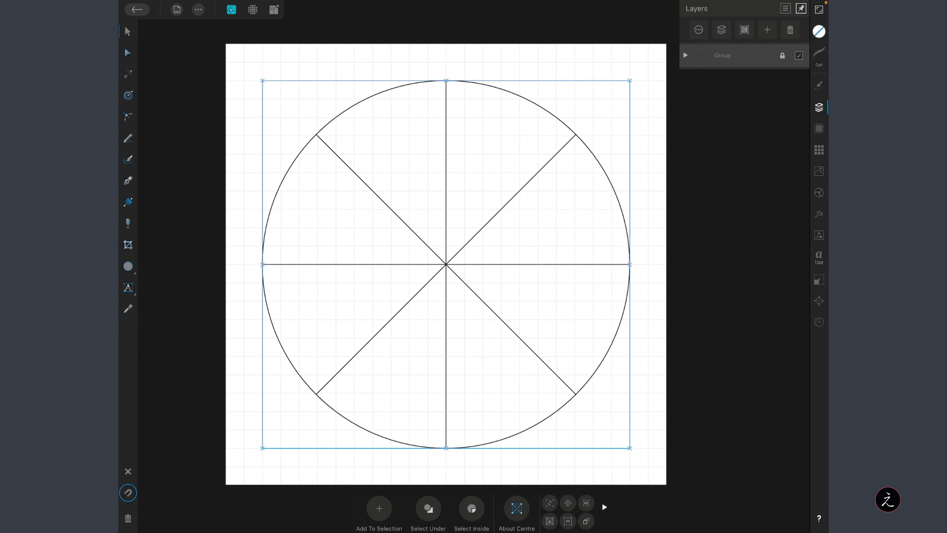
Draw a small square above the centre, rotate it 45° and snap it onto the vertical spoke
left_click(128, 266)
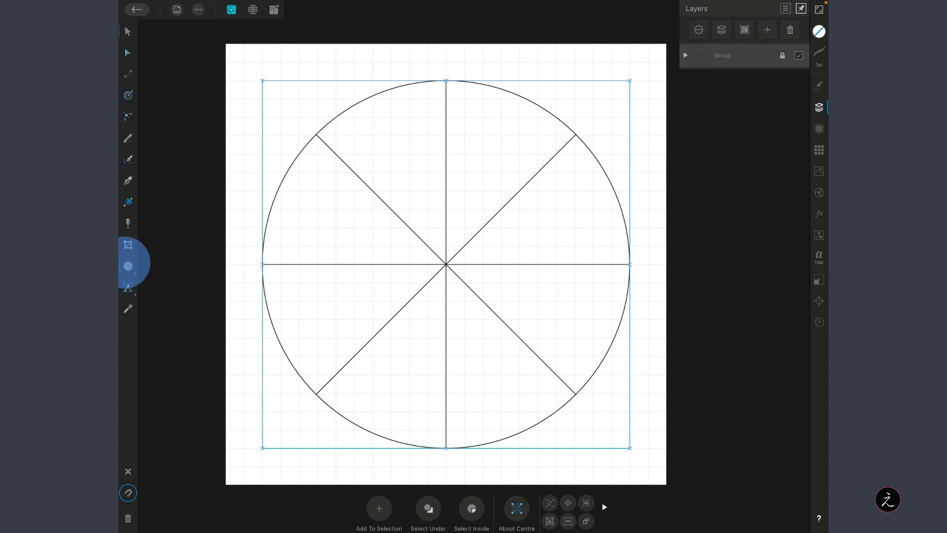
left_click(165, 107)
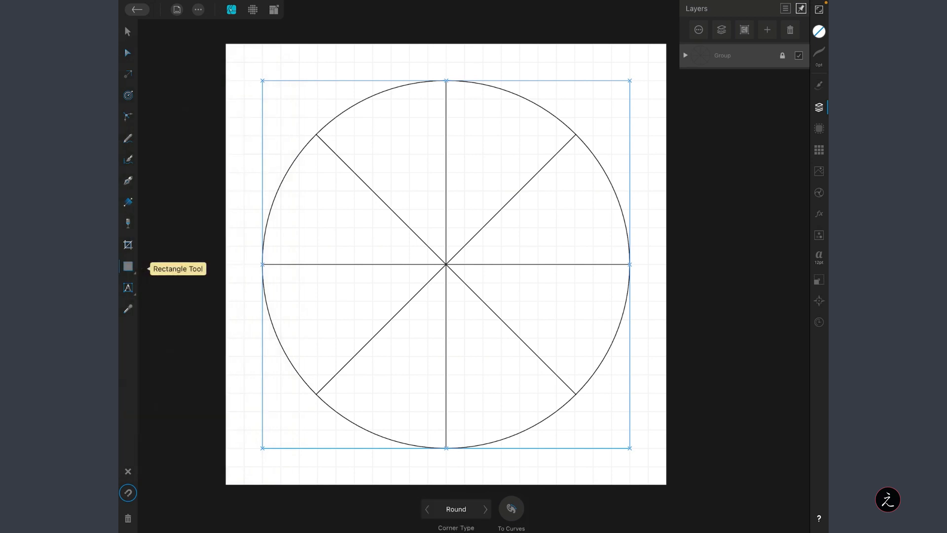
scroll(426, 207, "up", 2)
scroll(393, 216, "up", 3)
scroll(397, 210, "down", 2)
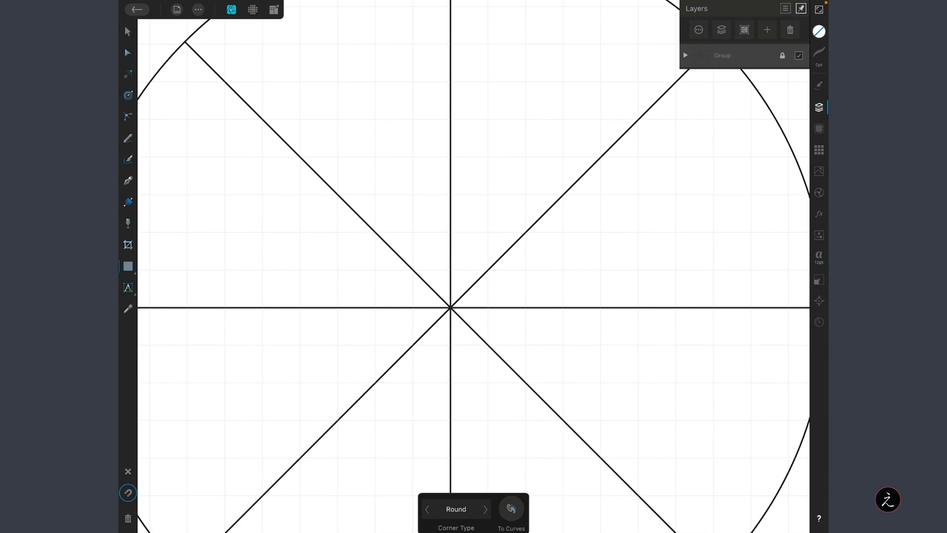
left_click_drag(413, 120, 488, 195)
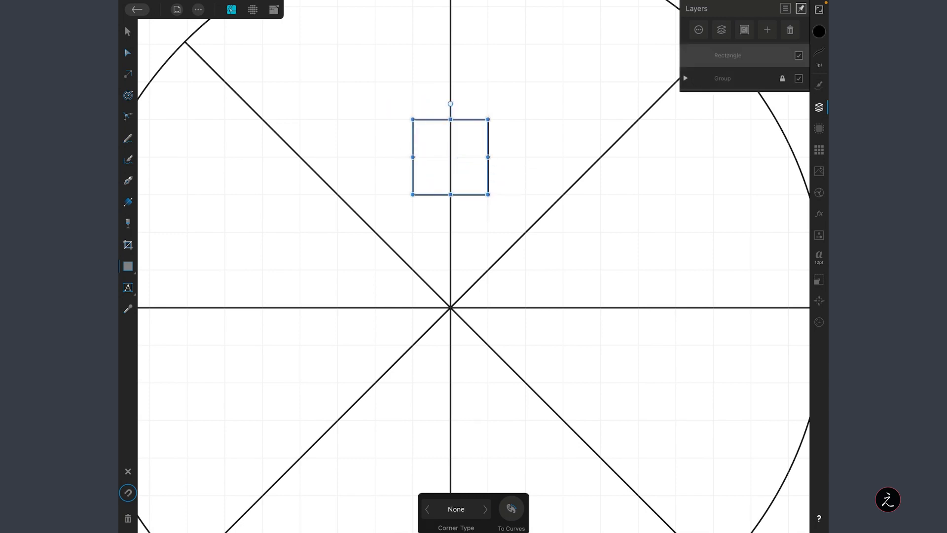
scroll(290, 203, "down", 2)
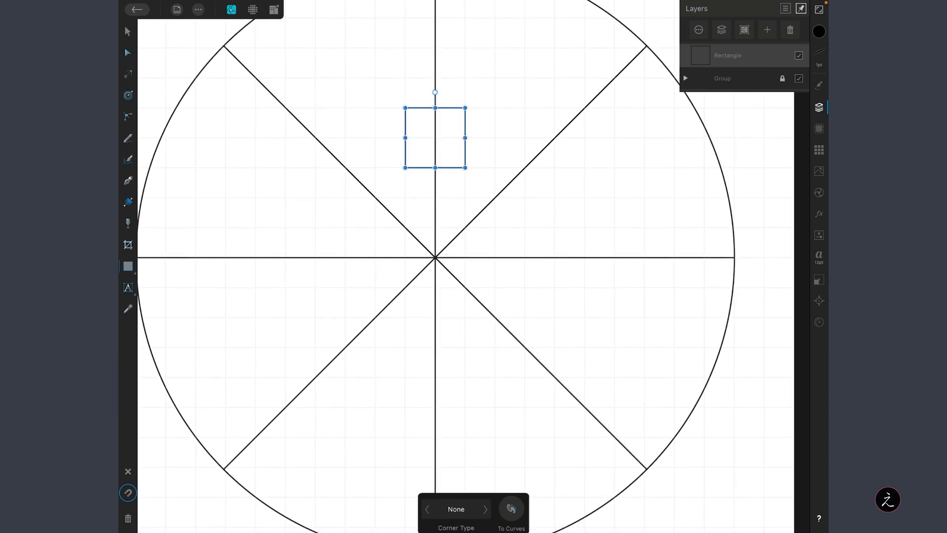
left_click(127, 31)
left_click_drag(434, 93, 471, 106)
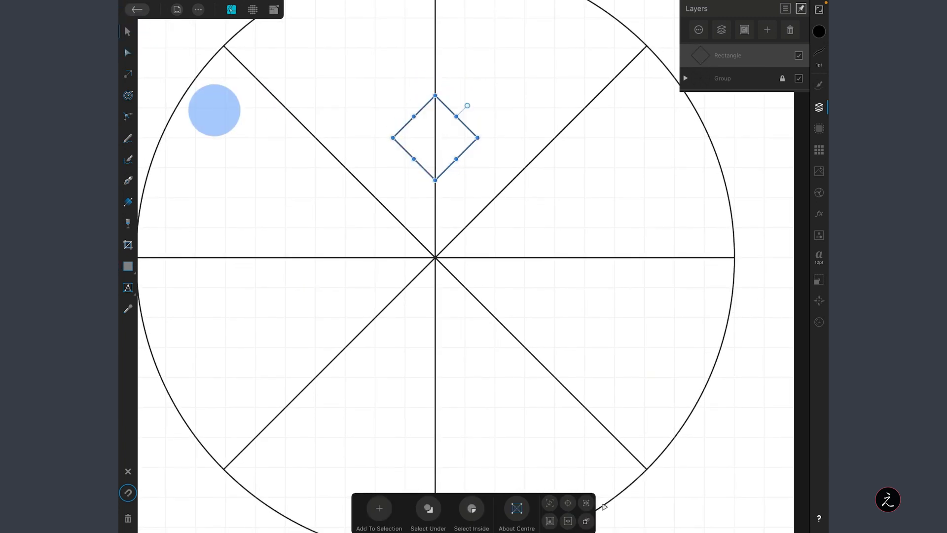
left_click_drag(434, 141, 434, 156)
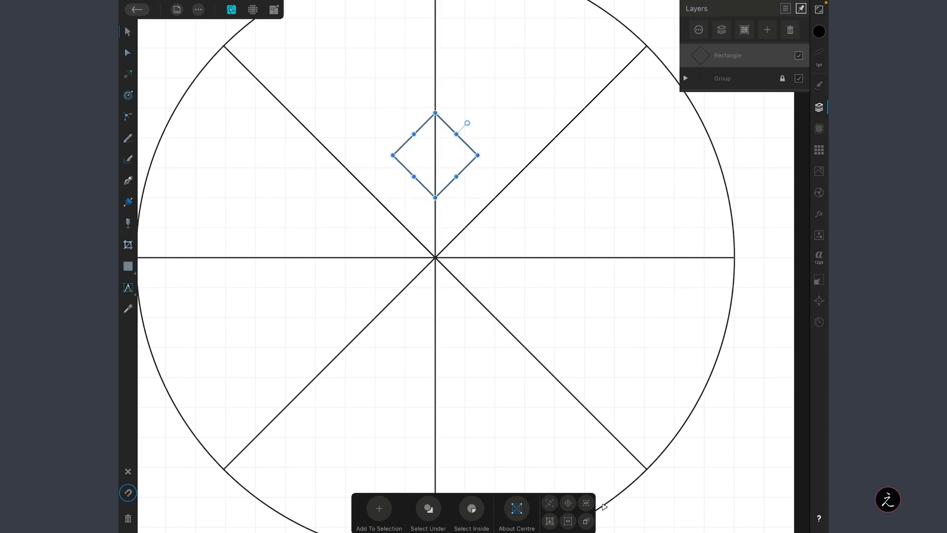
scroll(286, 172, "down", 2)
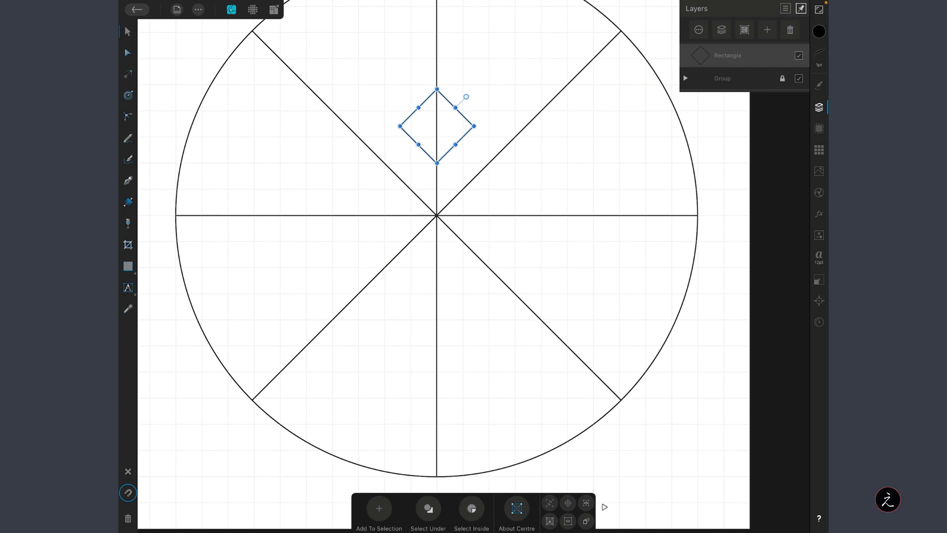
Copy the diamond below the centre and place an upright square copy between diamonds
mouse_move(438, 125)
left_mouse_down("alt")
mouse_move(440, 303)
mouse_move(534, 198)
mouse_move(342, 218)
mouse_move(361, 217)
left_mouse_up("alt")
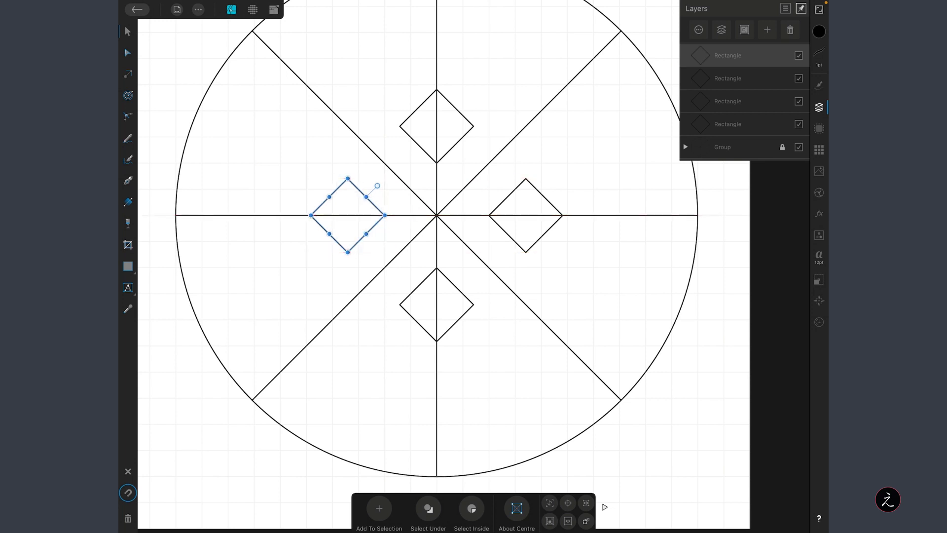
left_click(461, 116)
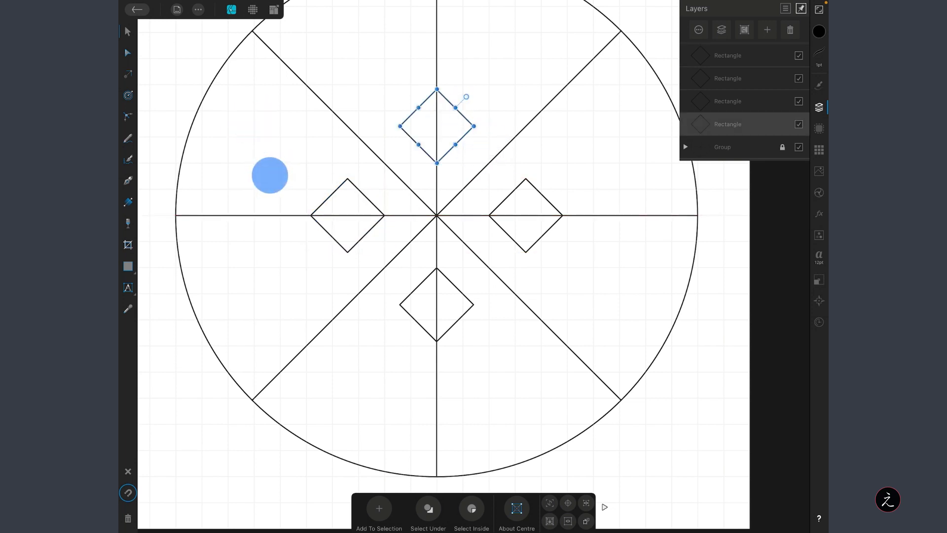
mouse_move(466, 134)
left_mouse_down("alt")
mouse_move(480, 159)
mouse_move(475, 120)
left_mouse_up("alt")
mouse_move(484, 158)
left_mouse_down()
mouse_move(500, 152)
mouse_move(497, 278)
mouse_move(374, 275)
mouse_move(374, 148)
left_mouse_up()
left_click(587, 165)
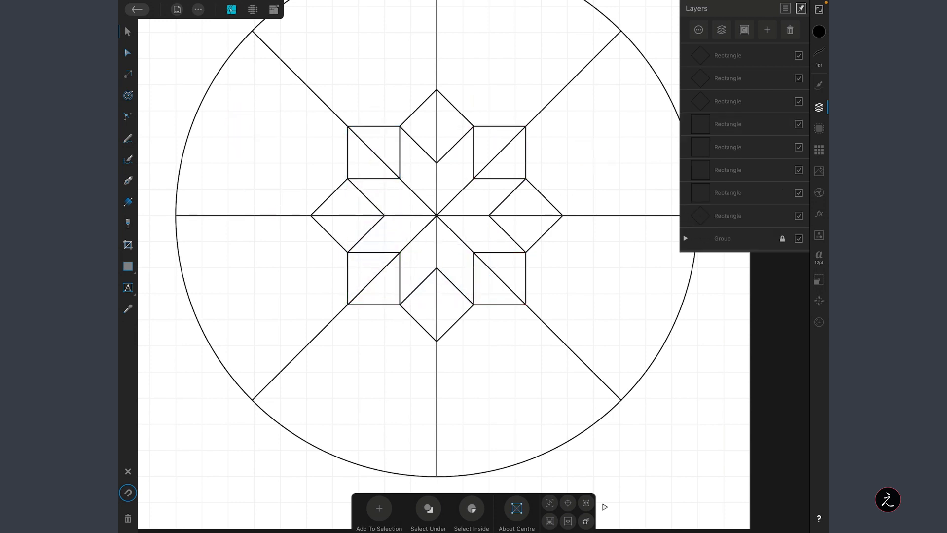
scroll(275, 137, "down", 2)
scroll(278, 231, "up", 1)
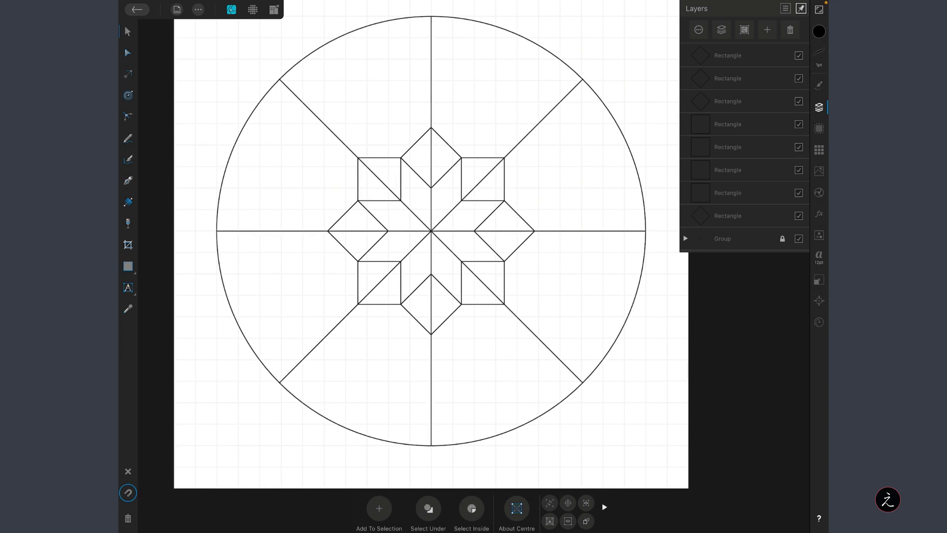
Group the eight star squares and diamonds and lock the group
left_click_drag(284, 77, 608, 396)
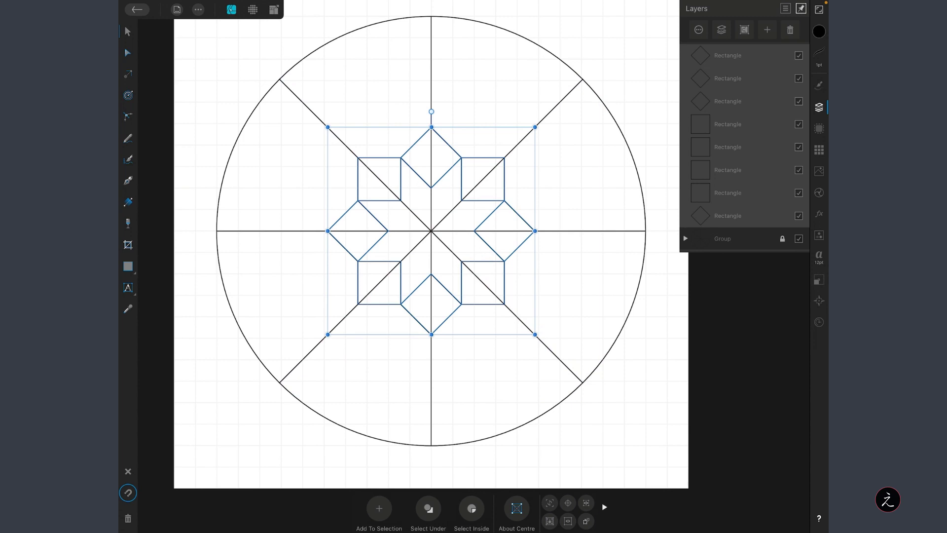
left_click(744, 29)
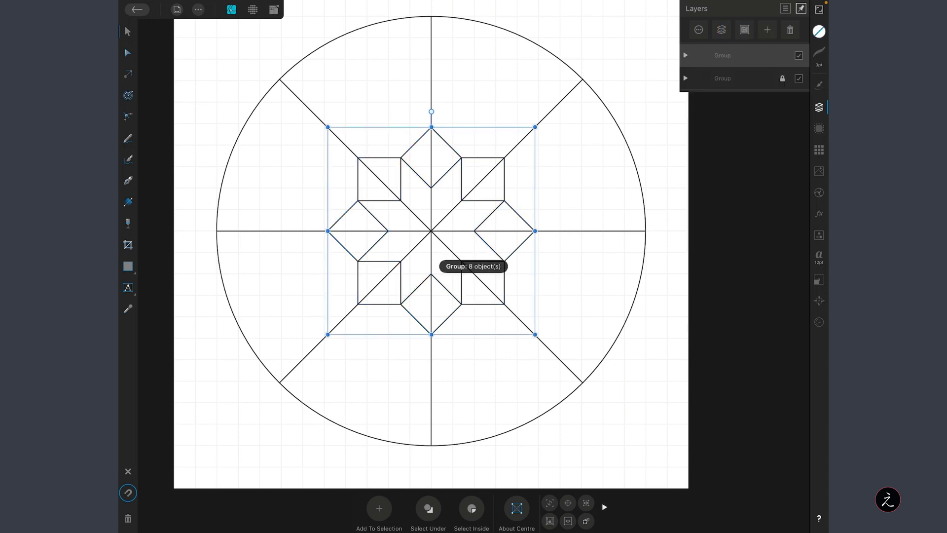
left_click(741, 56)
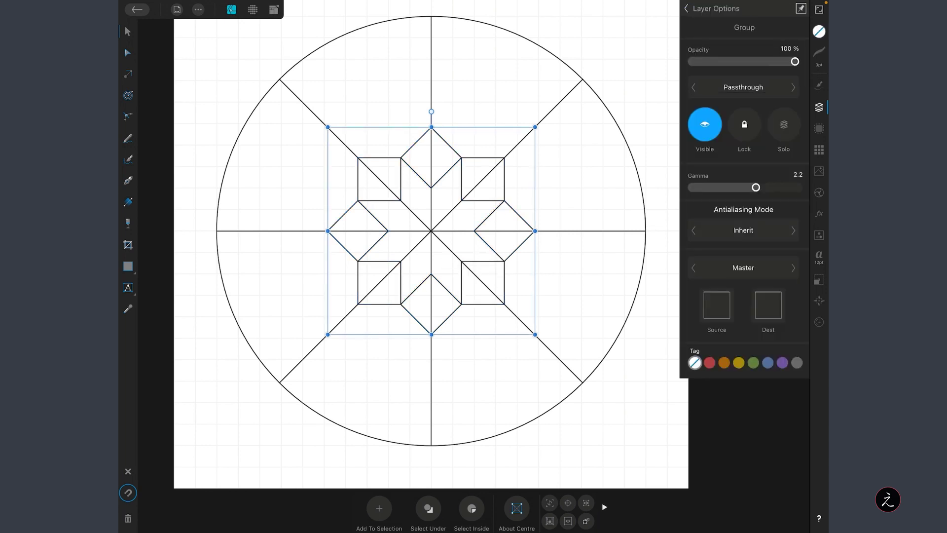
left_click(745, 125)
left_click(687, 8)
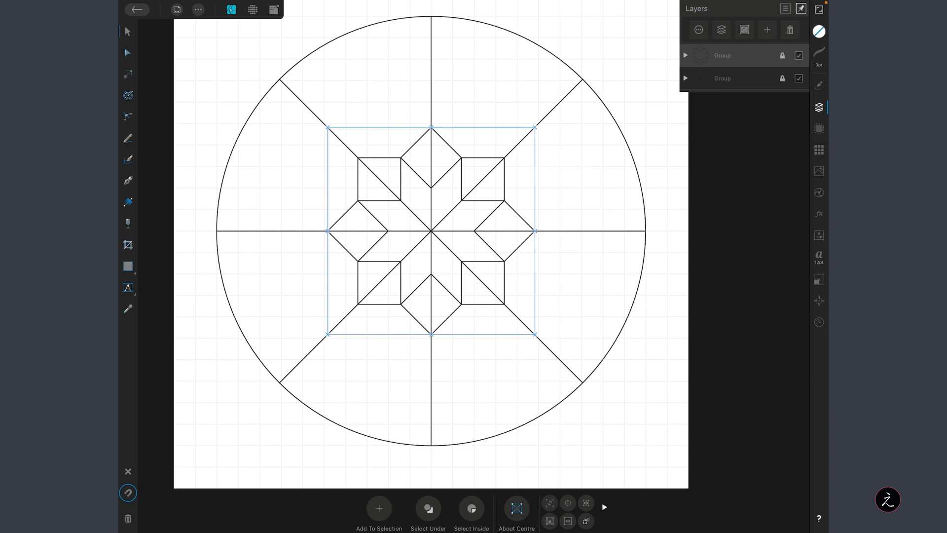
scroll(281, 161, "up", 5)
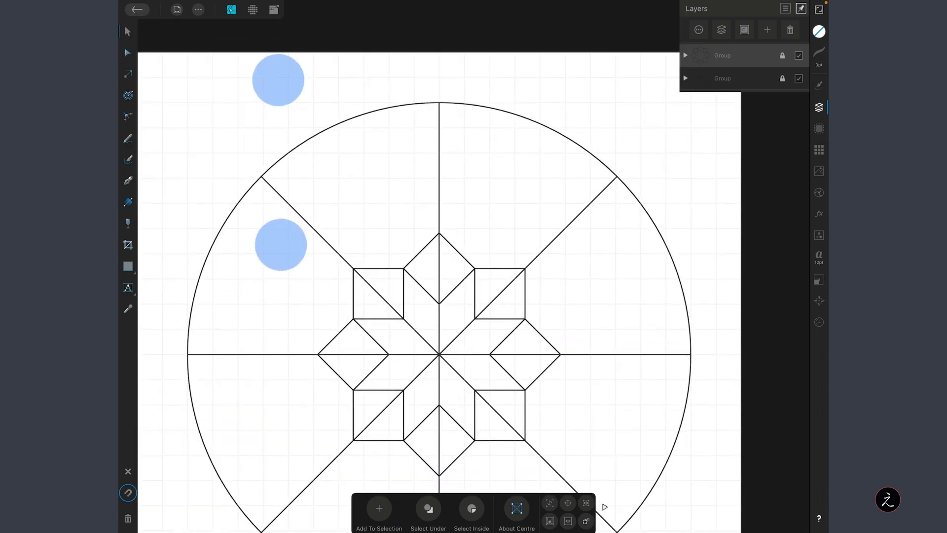
scroll(280, 162, "up", 1)
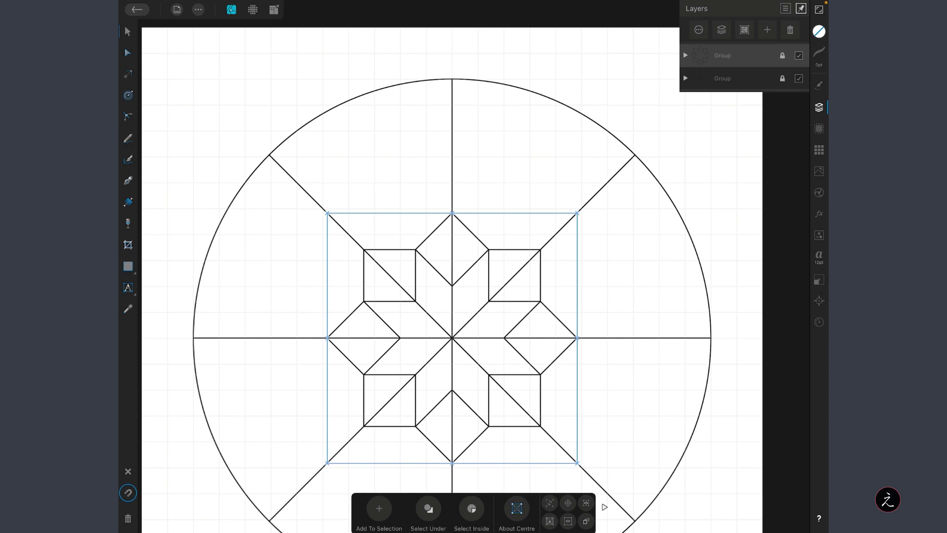
Draw a closed V-shaped chevron band from the circle top up to the canvas edge
left_click(127, 180)
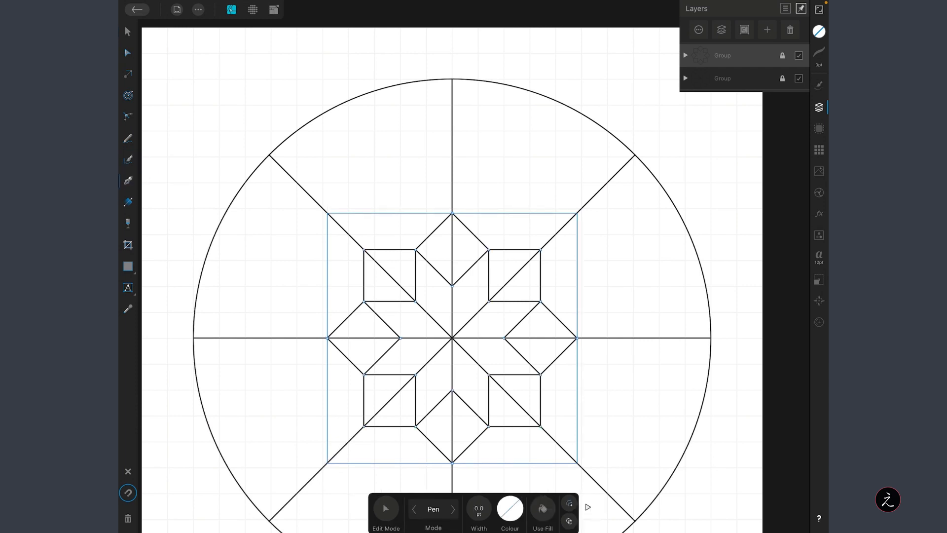
left_click(452, 130)
left_click(556, 27)
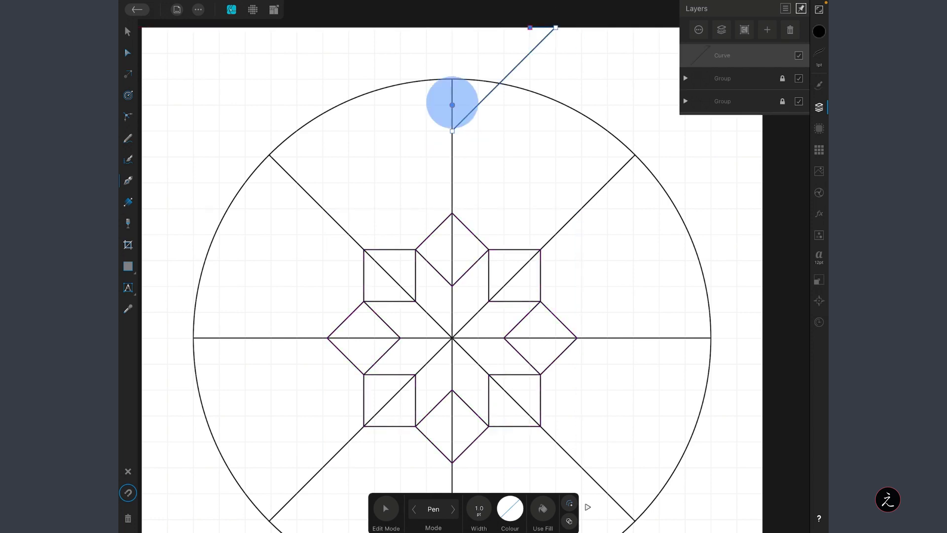
left_click(452, 104)
left_click(375, 28)
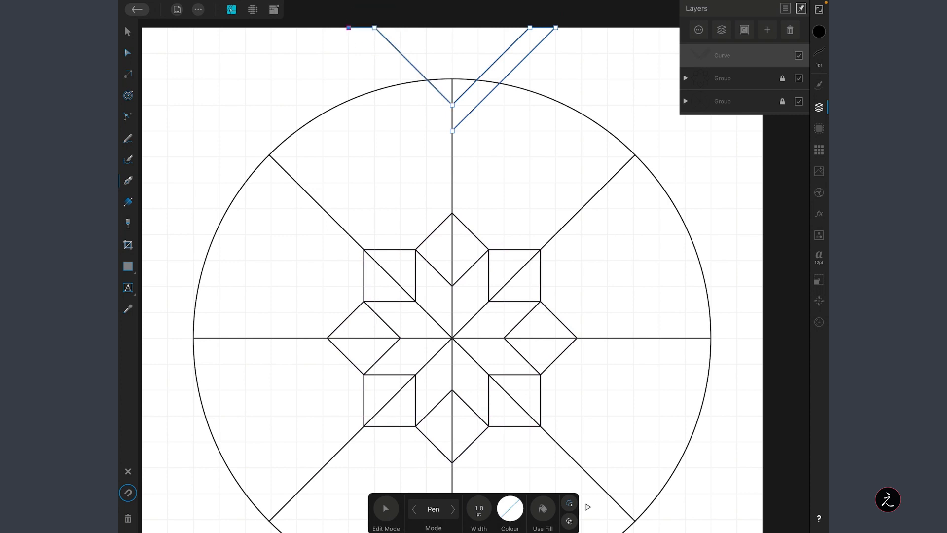
left_click(452, 130)
left_click(127, 31)
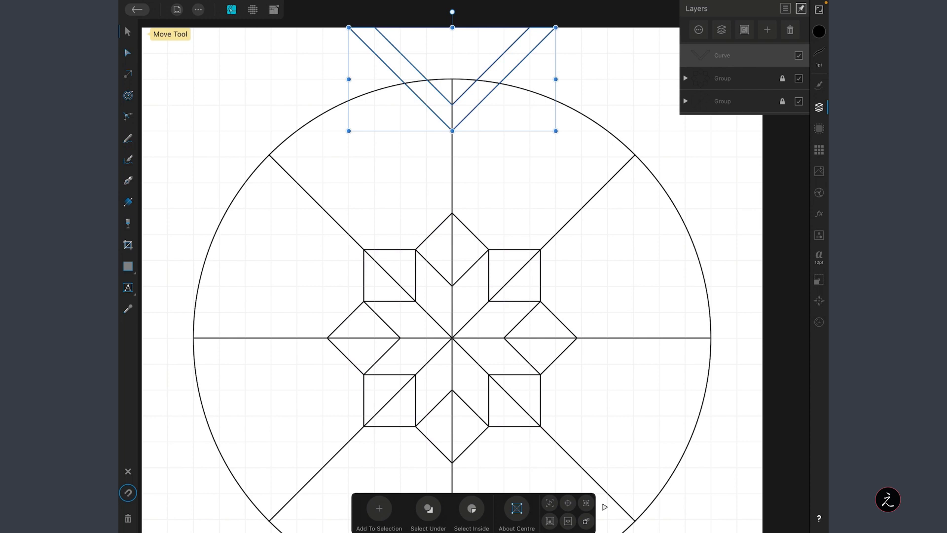
mouse_move(508, 116)
left_mouse_down()
mouse_move(516, 106)
mouse_move(514, 120)
left_mouse_up()
key("ctrl+z")
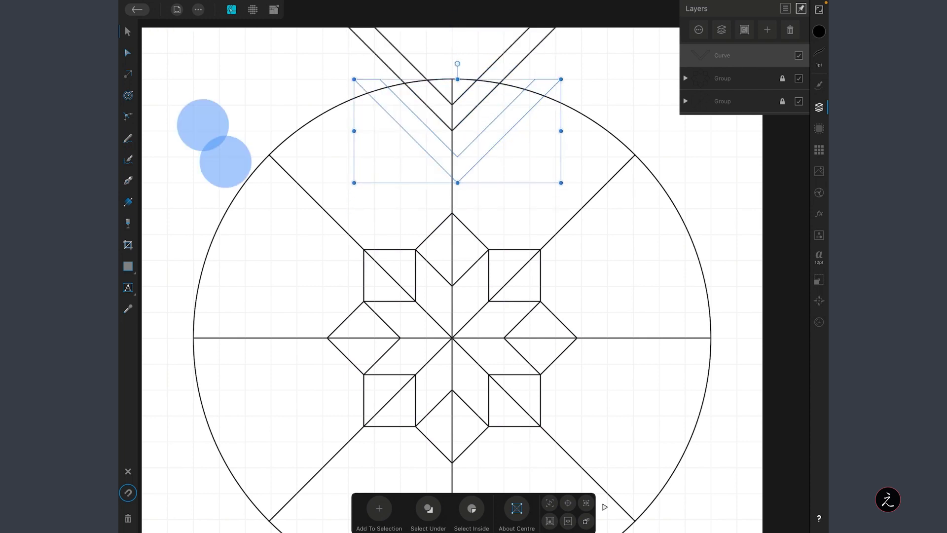
scroll(451, 250, "down", 3)
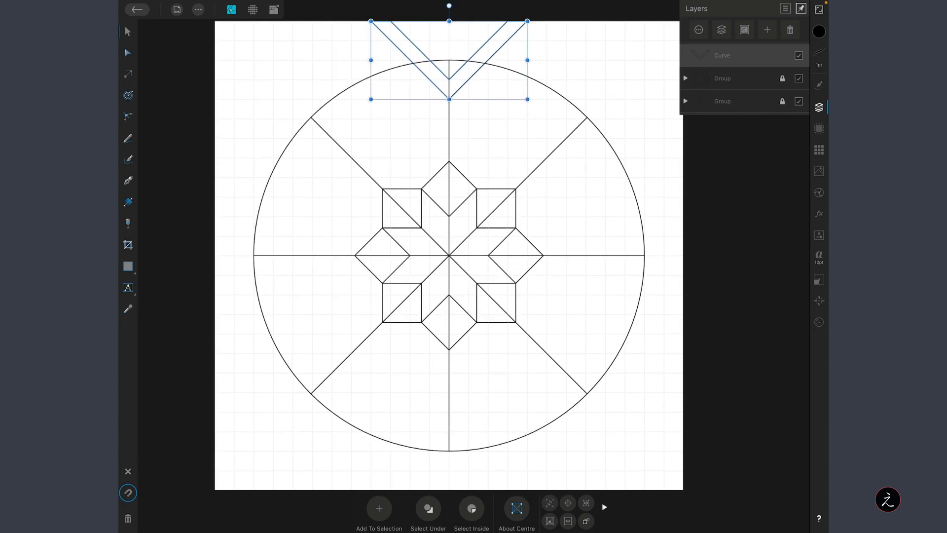
Copy the chevron, flip it upside down and snap it to the canvas bottom edge
left_click_drag(498, 47, 502, 345)
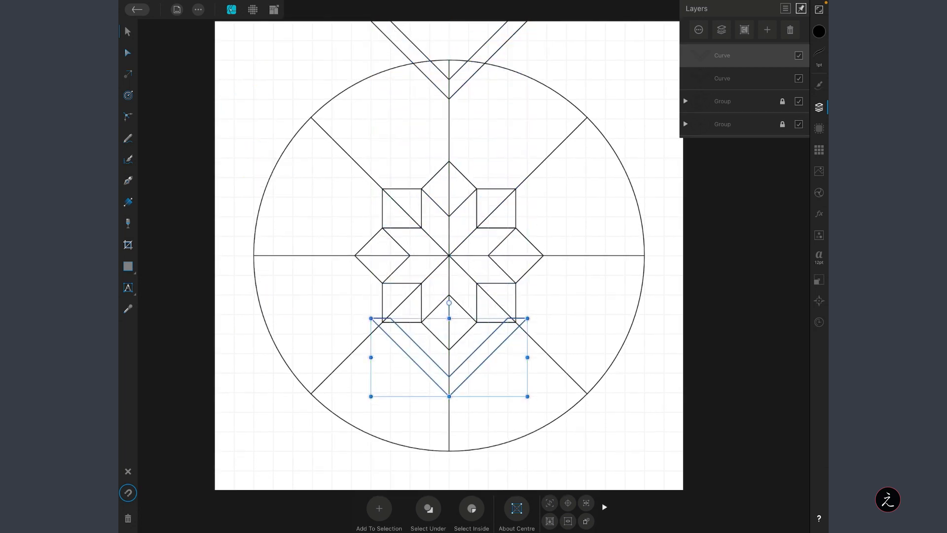
mouse_move(449, 304)
left_mouse_down()
mouse_move(510, 351)
mouse_move(461, 407)
left_mouse_up()
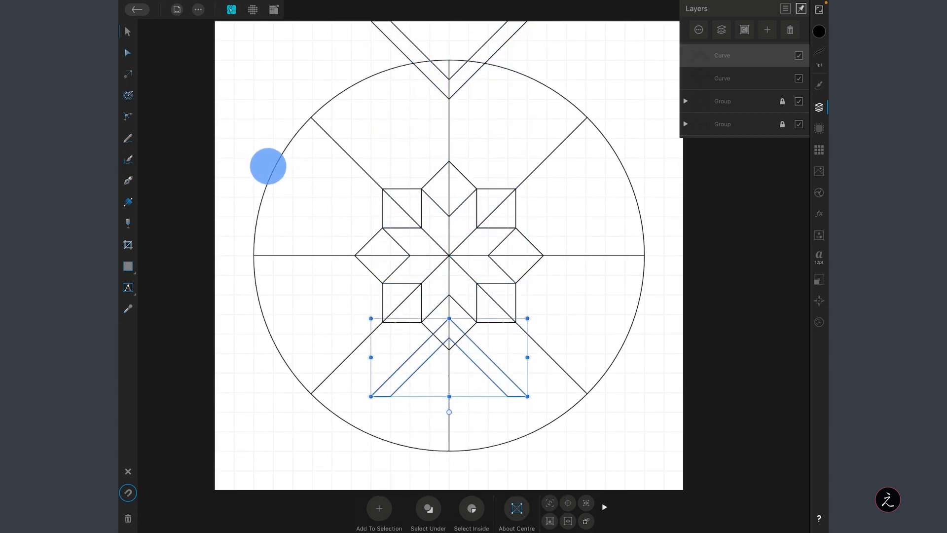
left_click_drag(480, 367, 481, 459)
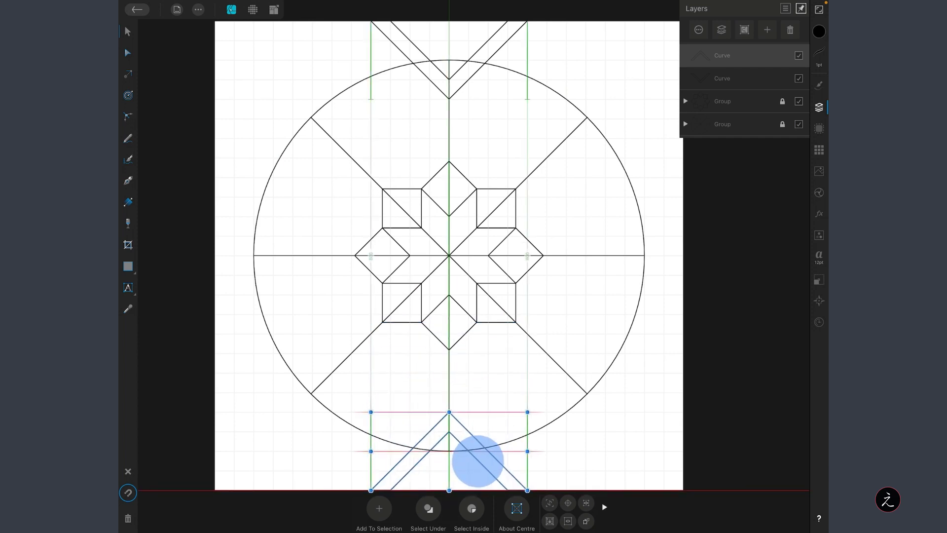
scroll(261, 249, "down", 2)
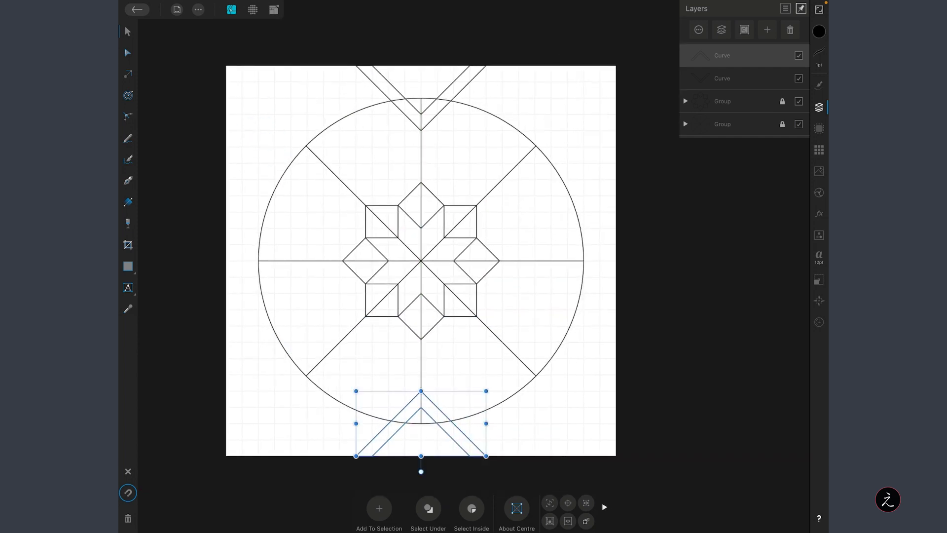
scroll(267, 214, "up", 3)
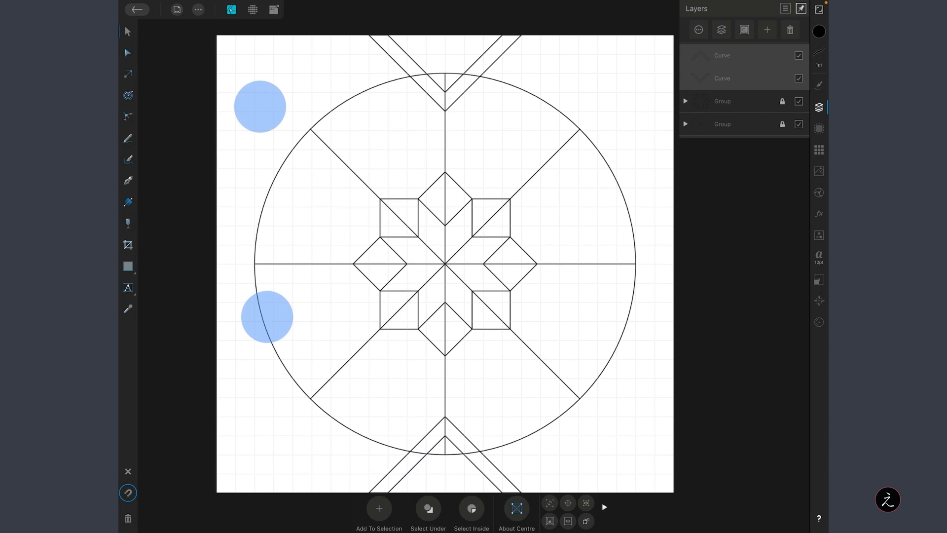
Duplicate the chevron pair and rotate copies by 45° to fill the sides and corners
left_click(198, 9)
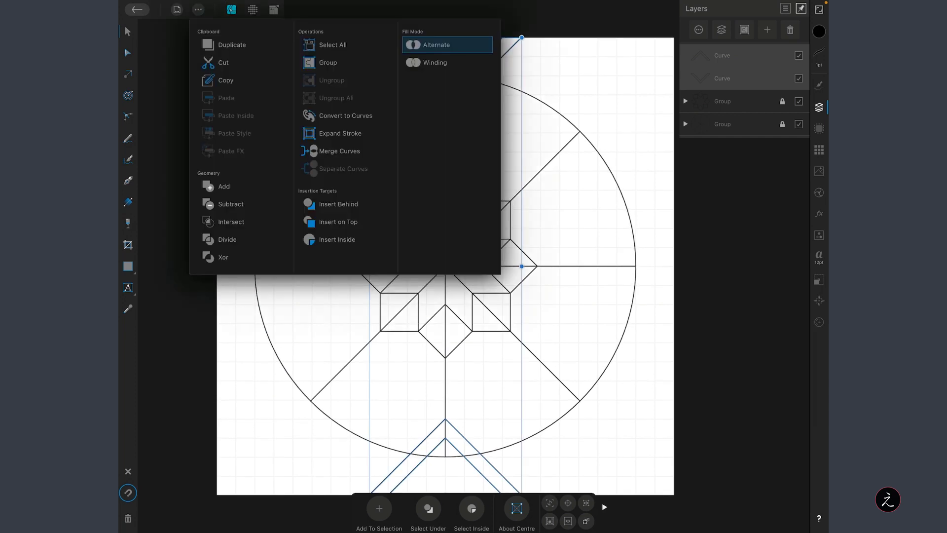
left_click(232, 45)
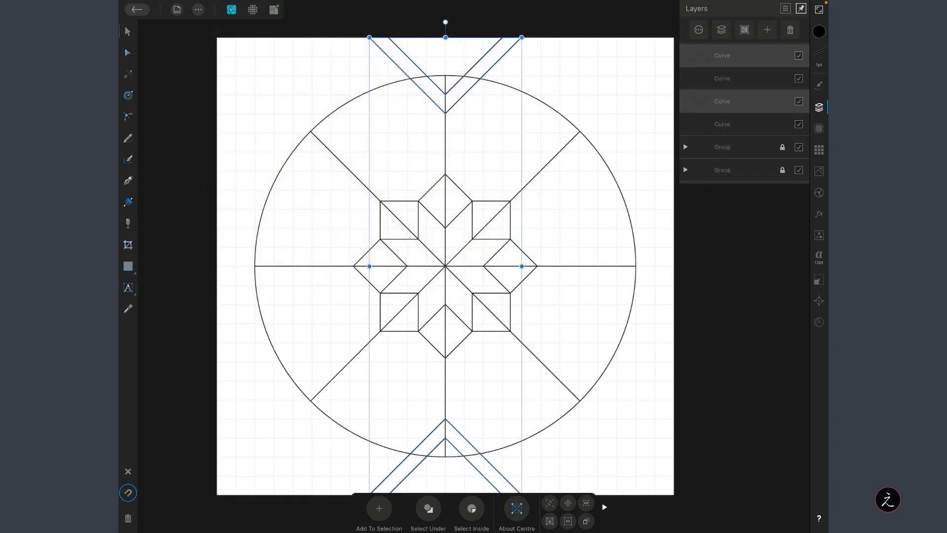
left_click_drag(446, 22, 618, 93)
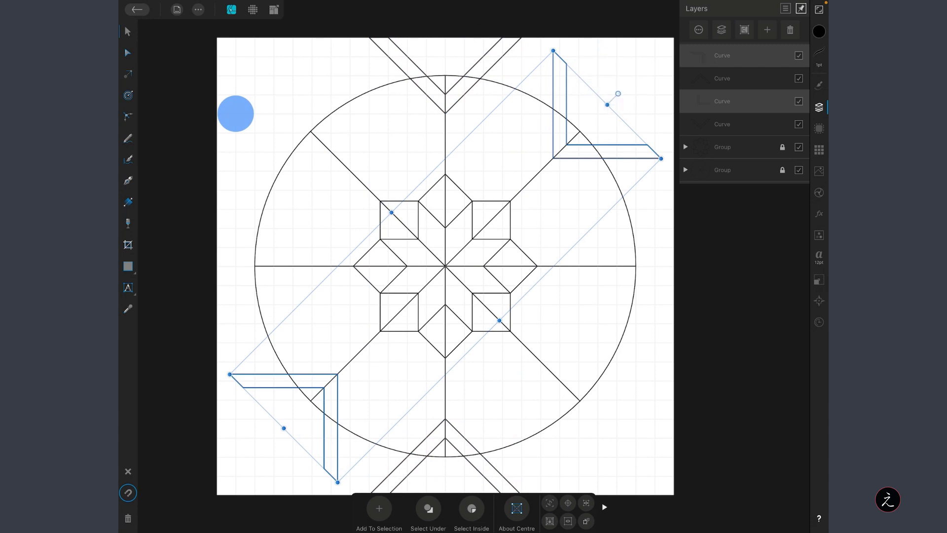
left_click(198, 10)
left_click(231, 44)
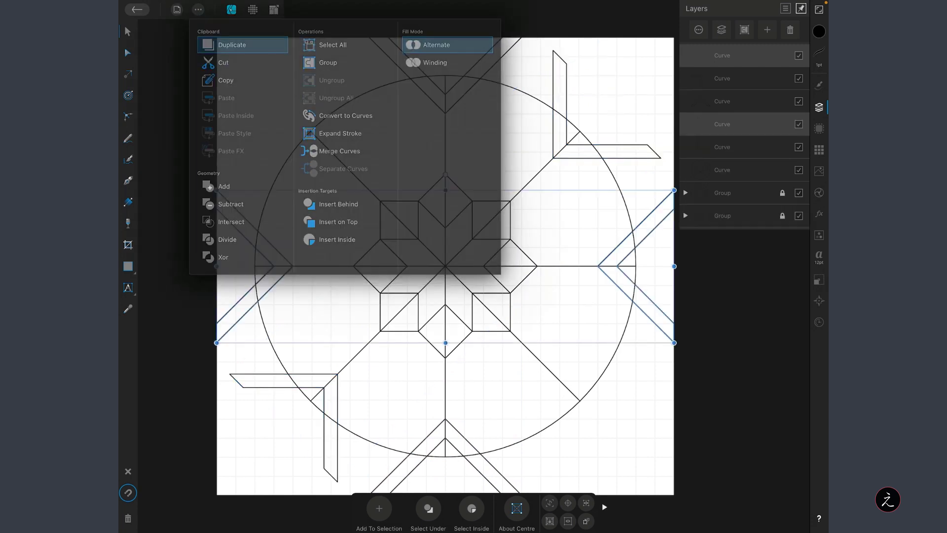
left_click(198, 10)
left_click(231, 45)
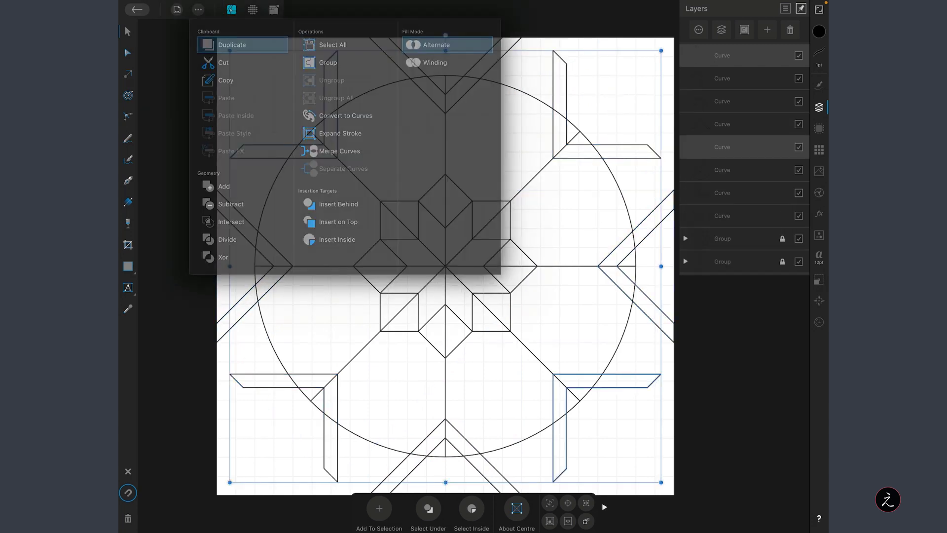
scroll(445, 266, "down", 2)
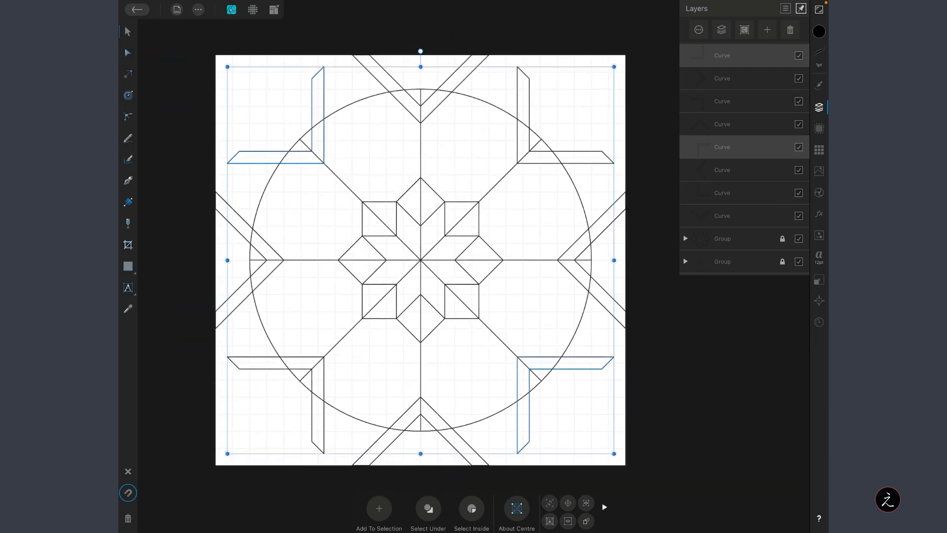
left_click(718, 348)
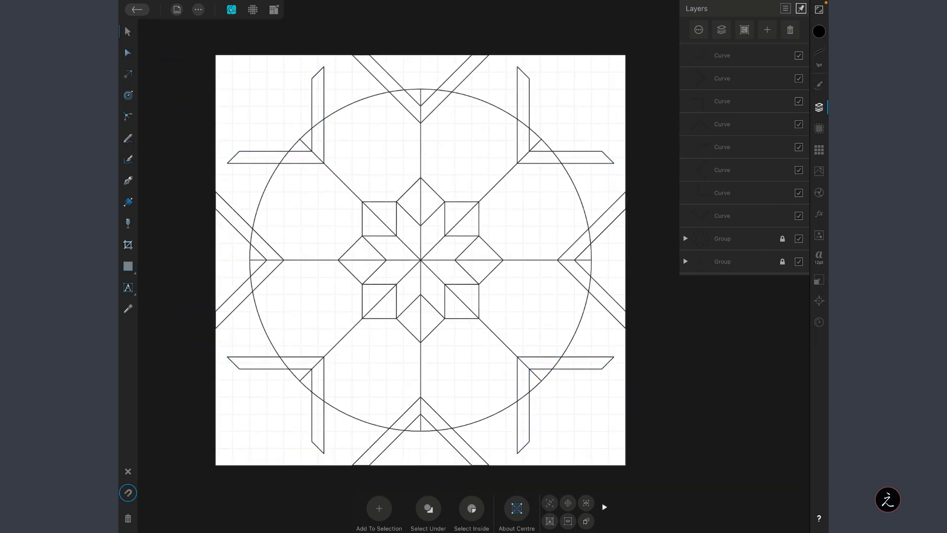
scroll(442, 266, "up", 2)
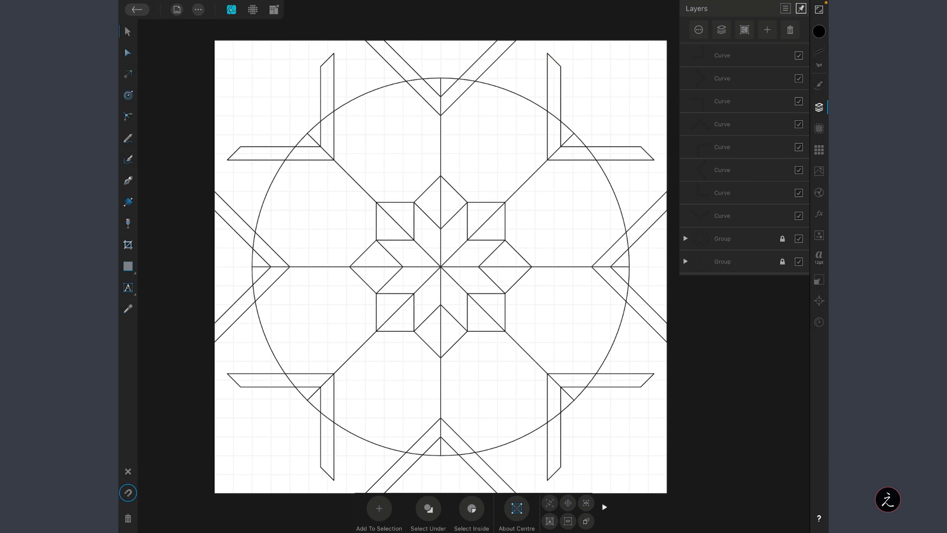
Duplicate the big circle and drag the copy out of the locked group
left_click(685, 262)
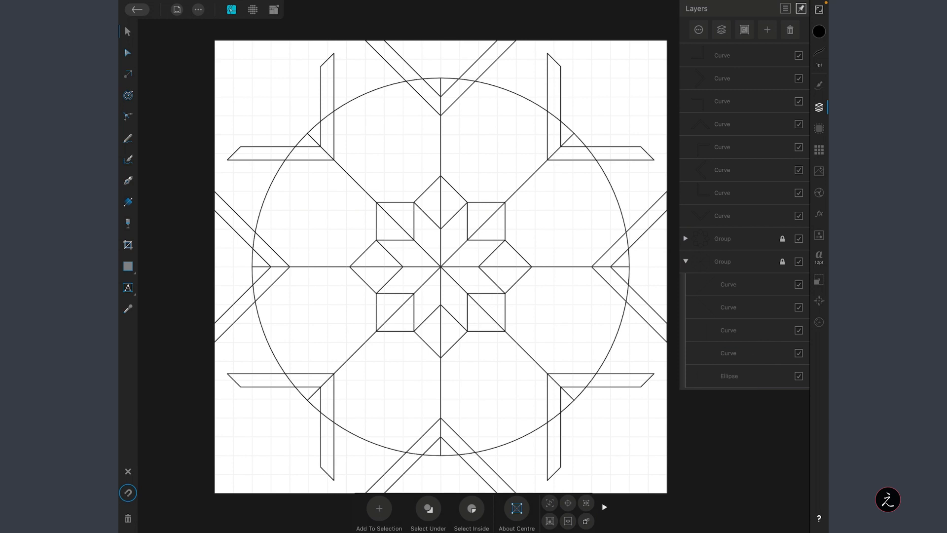
left_click(729, 376)
left_click(198, 9)
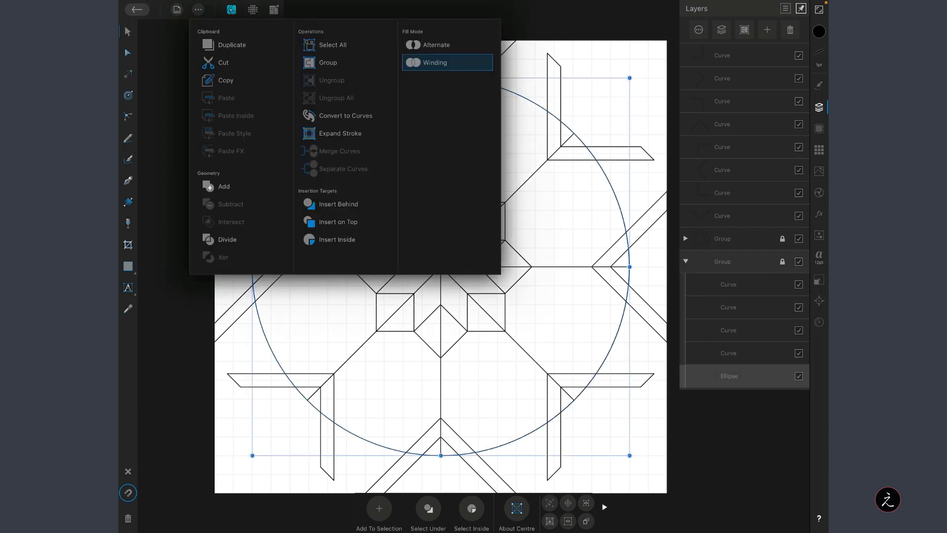
left_click(434, 62)
left_click_drag(729, 377, 766, 232)
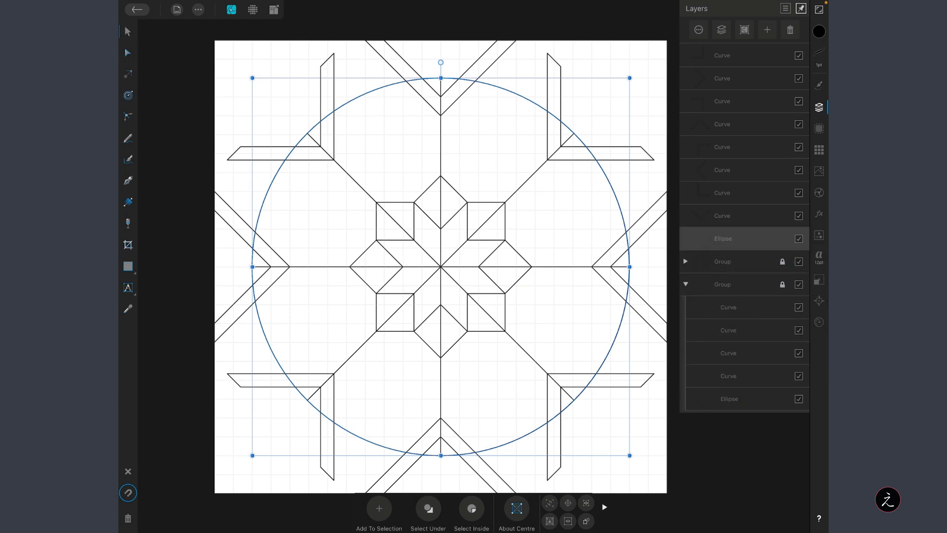
left_click(685, 284)
scroll(203, 233, "down", 3)
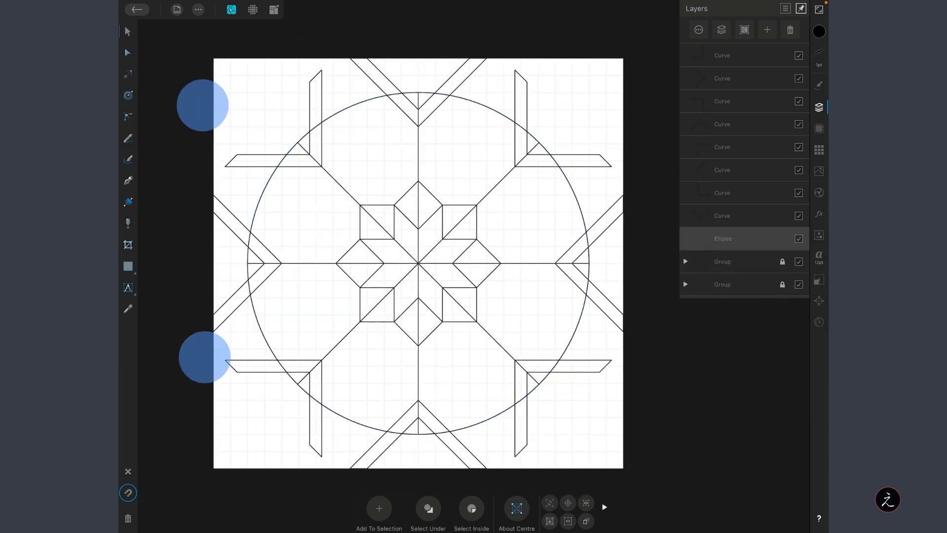
Select the circle copy together with all eight chevron bands
mouse_move(180, 50)
left_mouse_down()
mouse_move(403, 312)
mouse_move(614, 455)
mouse_move(652, 465)
left_mouse_up()
scroll(197, 228, "up", 3)
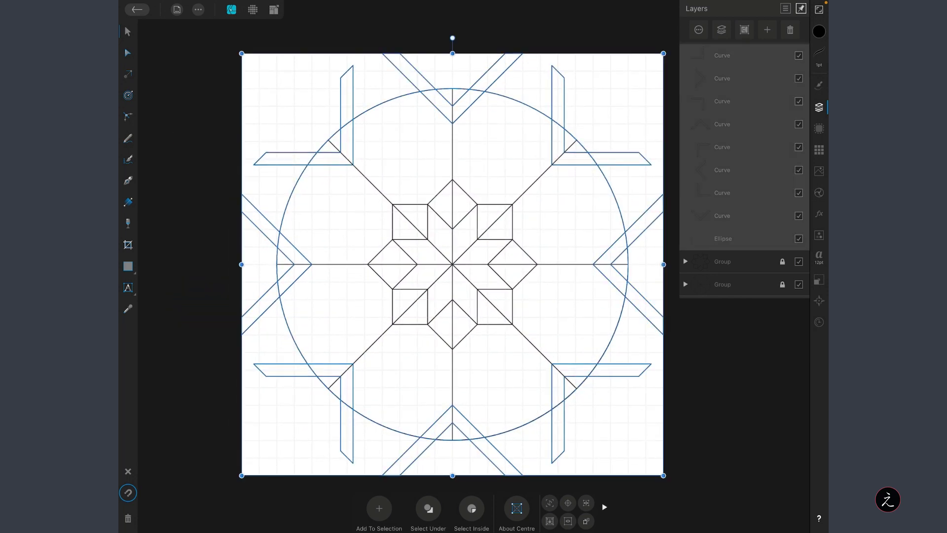
left_click(198, 10)
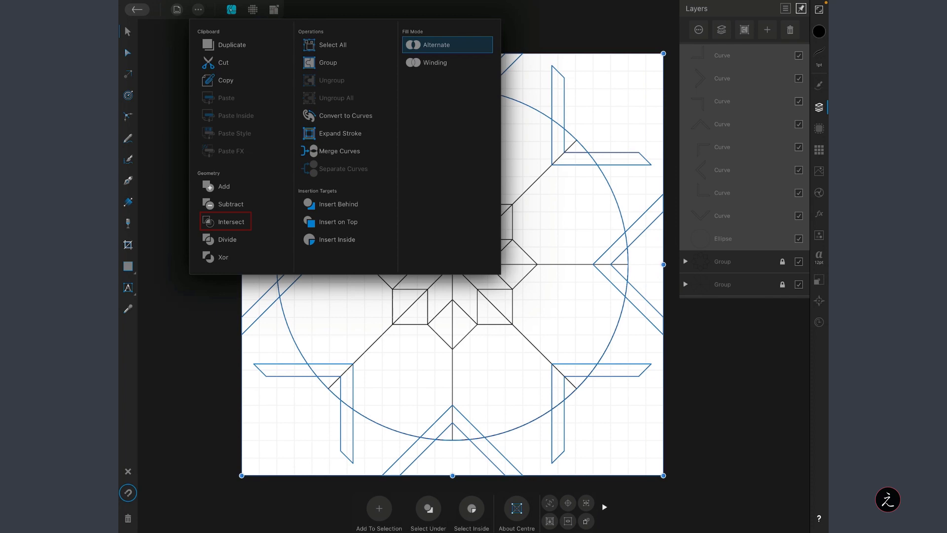
left_click(222, 222)
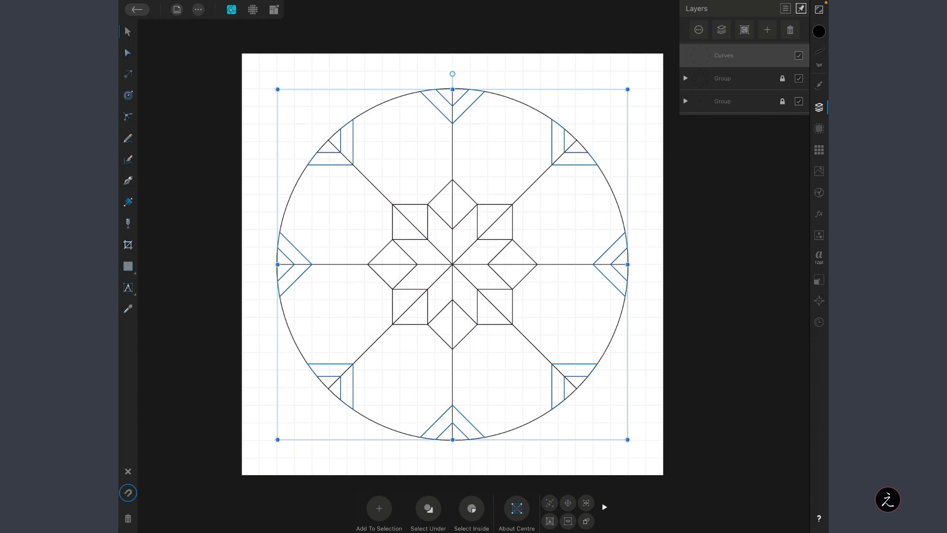
left_click_drag(582, 152, 592, 178)
key("ctrl+z")
Run Separate Curves to split the medallion outline into eight pieces
left_click(197, 10)
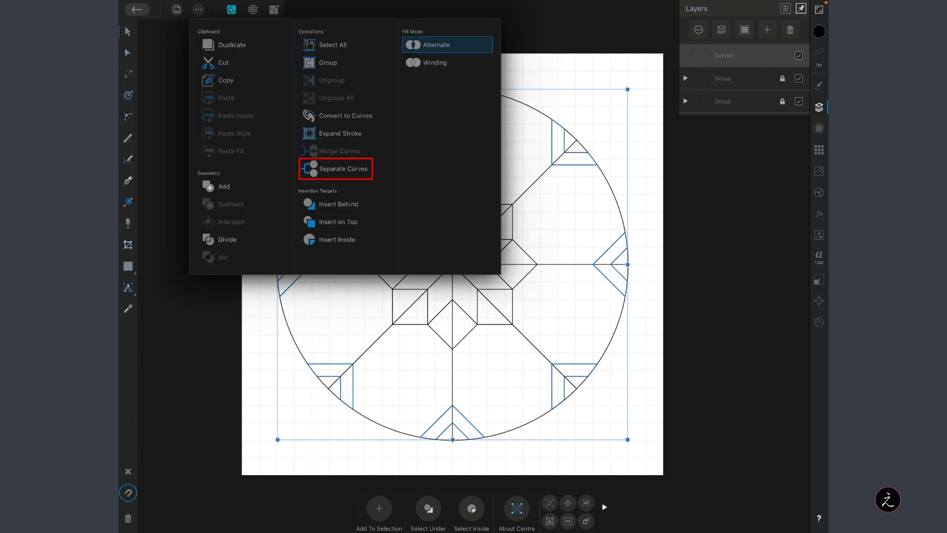
left_click(337, 169)
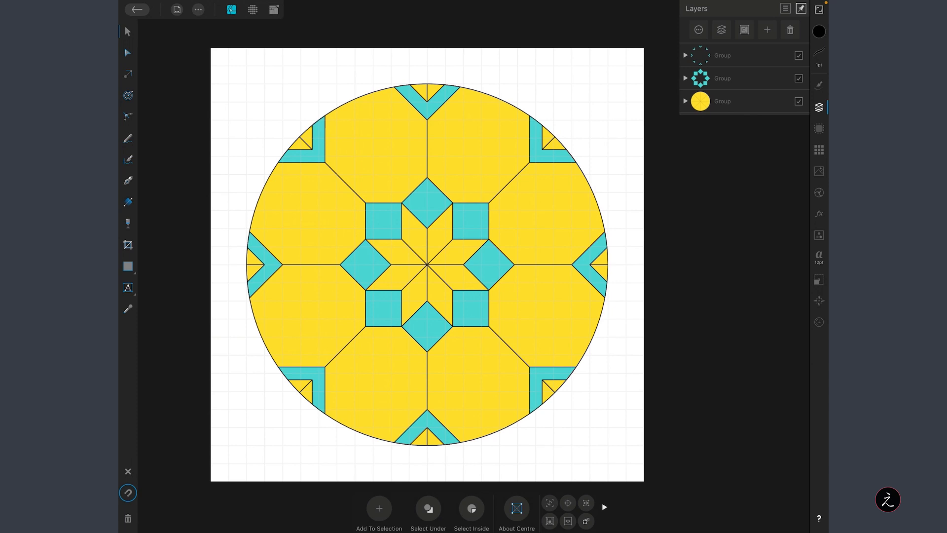
Select the two medallion groups and the yellow circle group and group them into one
left_click_drag(718, 58, 778, 60)
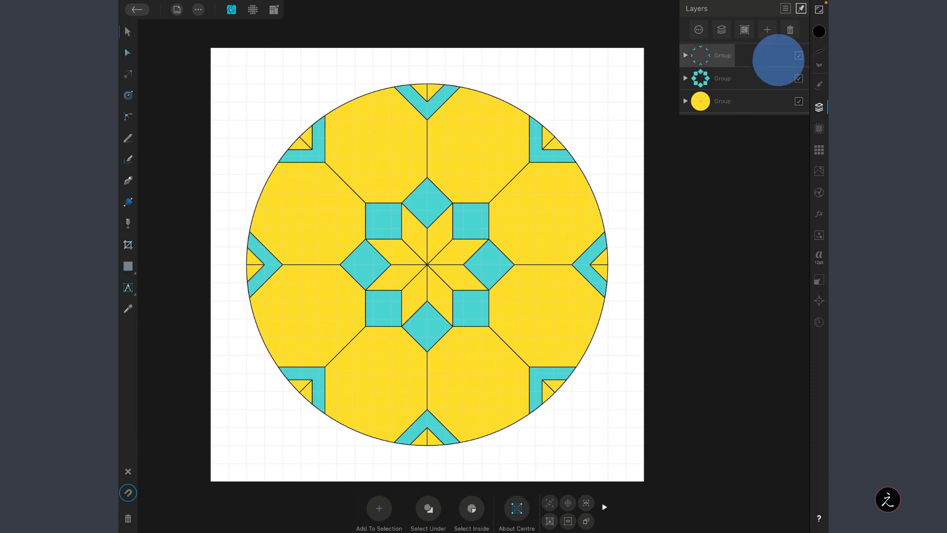
left_click_drag(719, 76, 792, 83)
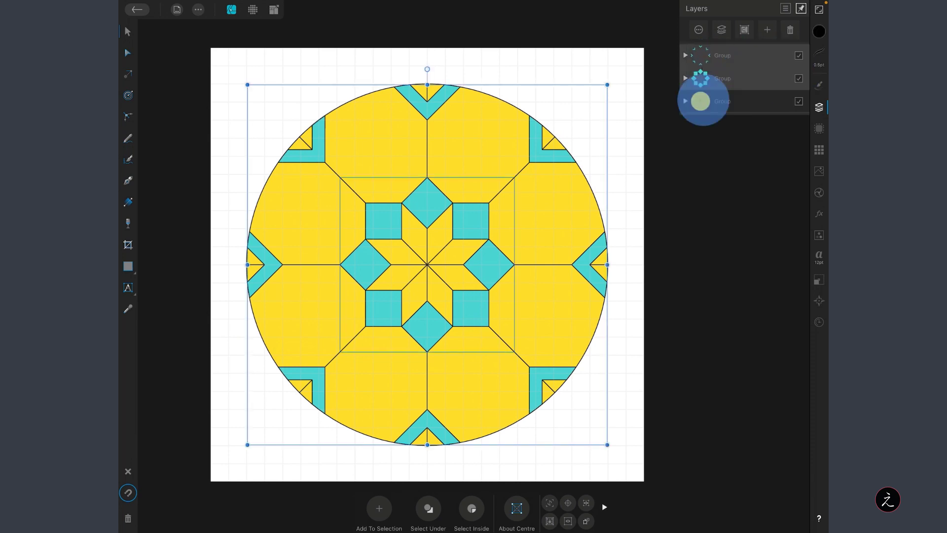
left_click_drag(698, 100, 777, 102)
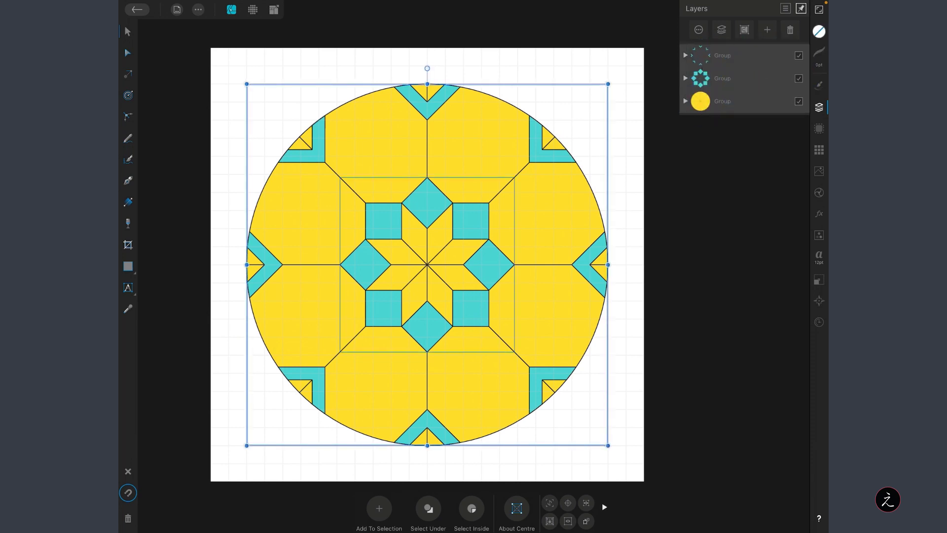
left_click(745, 29)
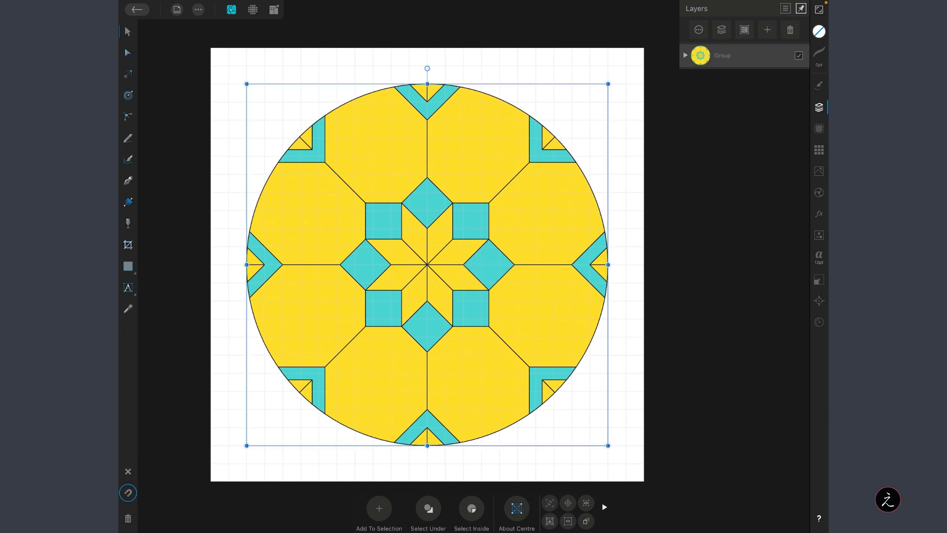
Scale the medallion group down to a small emblem at the page centre
left_click_drag(608, 445, 519, 355)
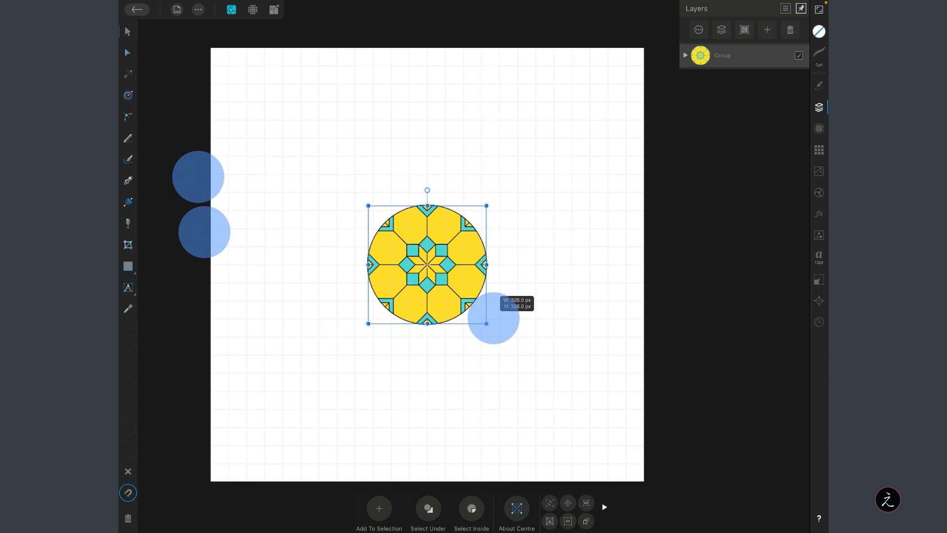
left_click_drag(493, 319, 473, 295)
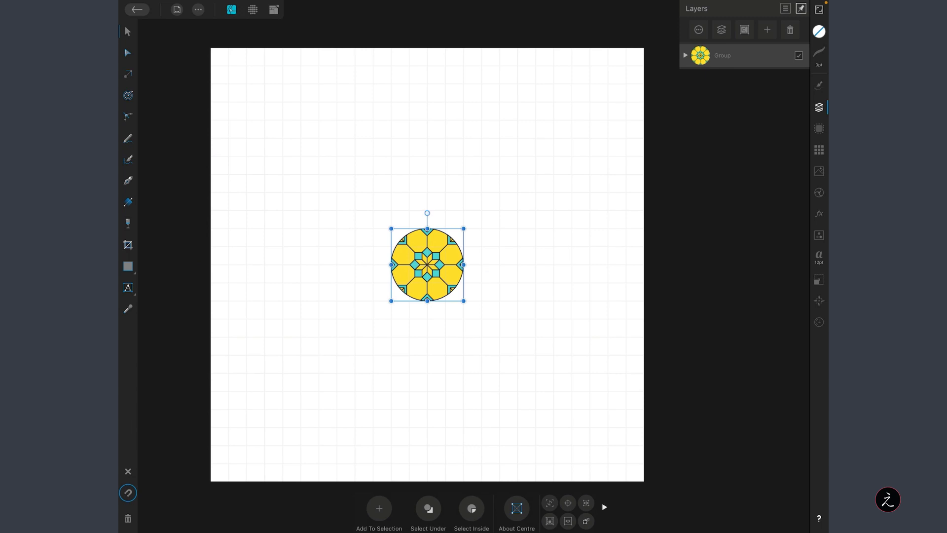
Switch to the Export persona with the Slice tools active and the Layers panel shown
key("ctrl+3")
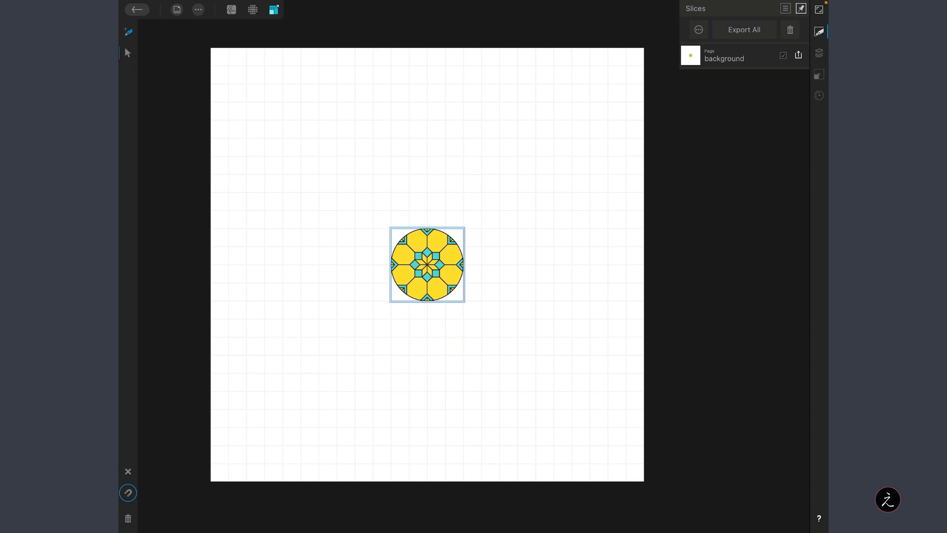
left_click(128, 32)
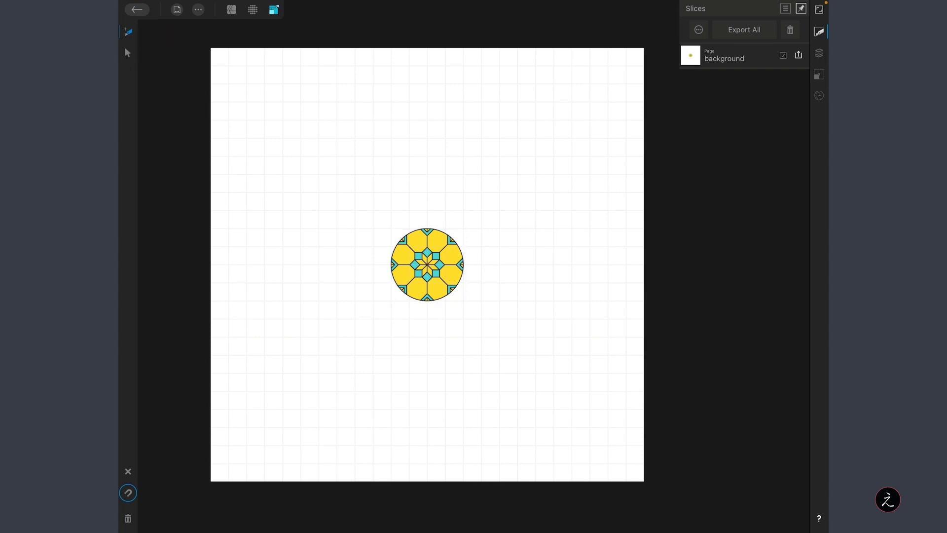
left_click(128, 52)
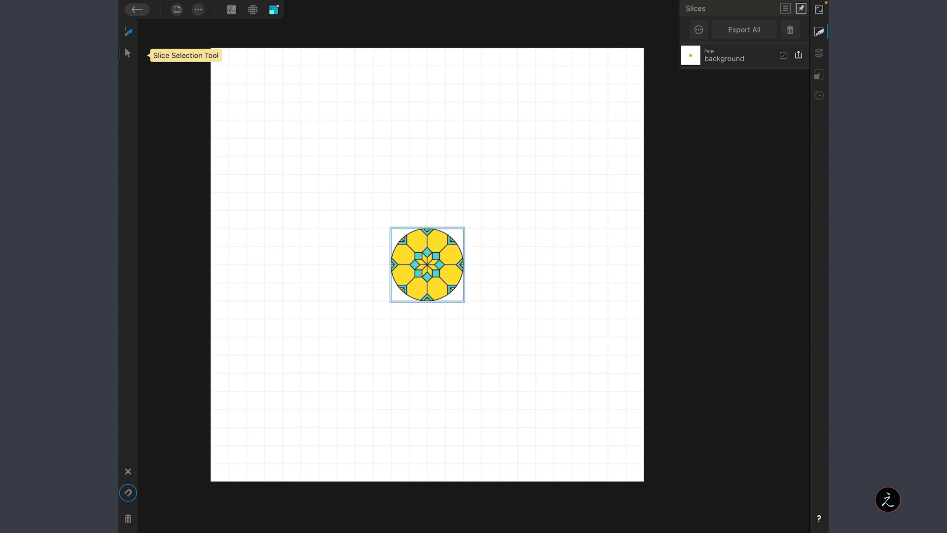
left_click(818, 54)
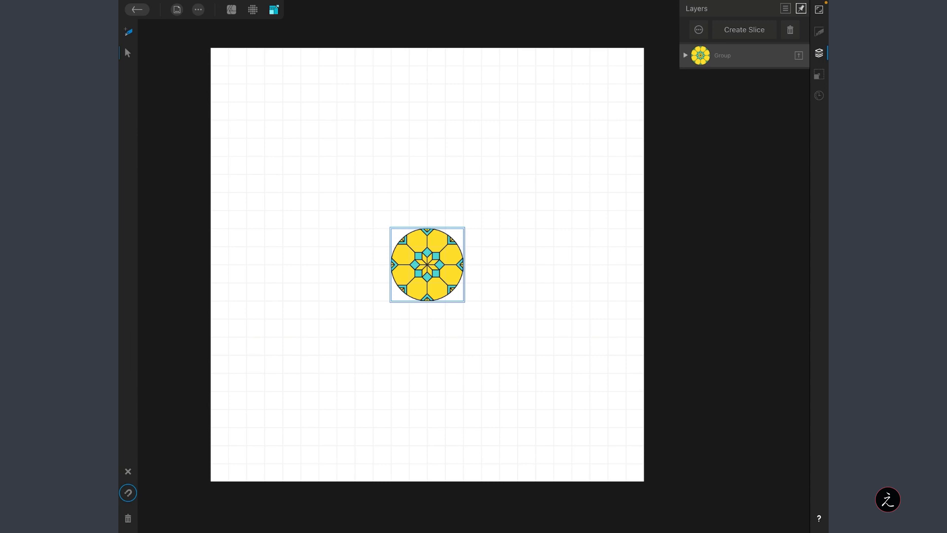
Create an export slice from the medallion group and show it in the Slices panel
left_click(753, 59)
left_click(743, 29)
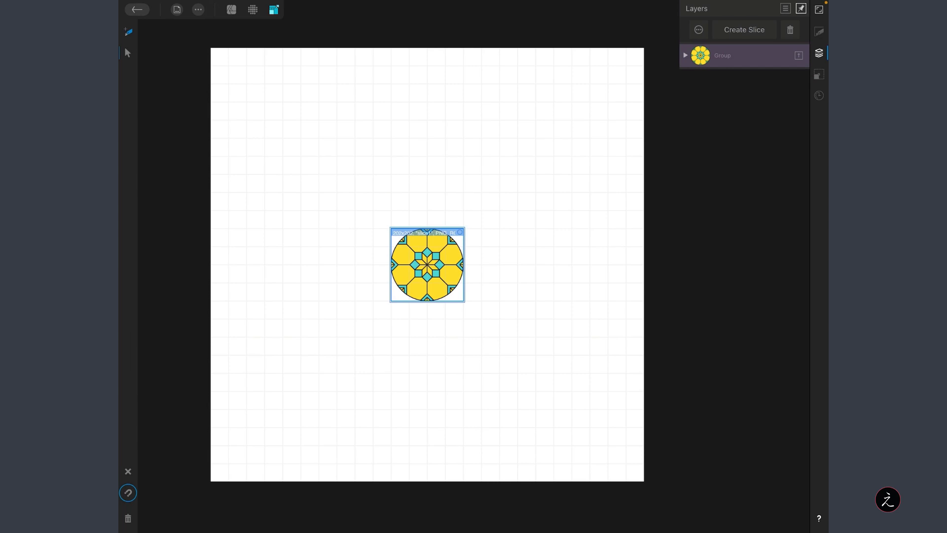
left_click(819, 31)
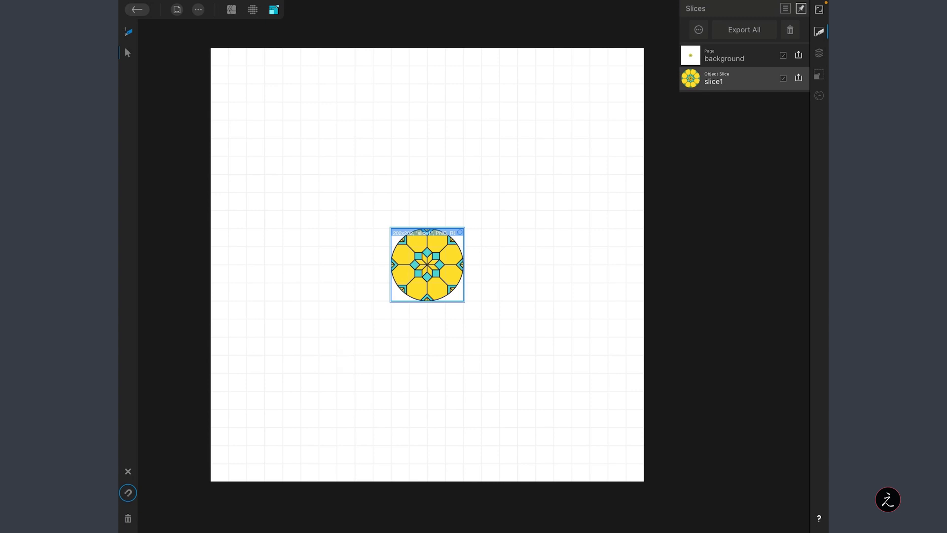
Uncheck the page background slice so it is excluded from export
left_click(783, 56)
scroll(427, 264, "up", 5)
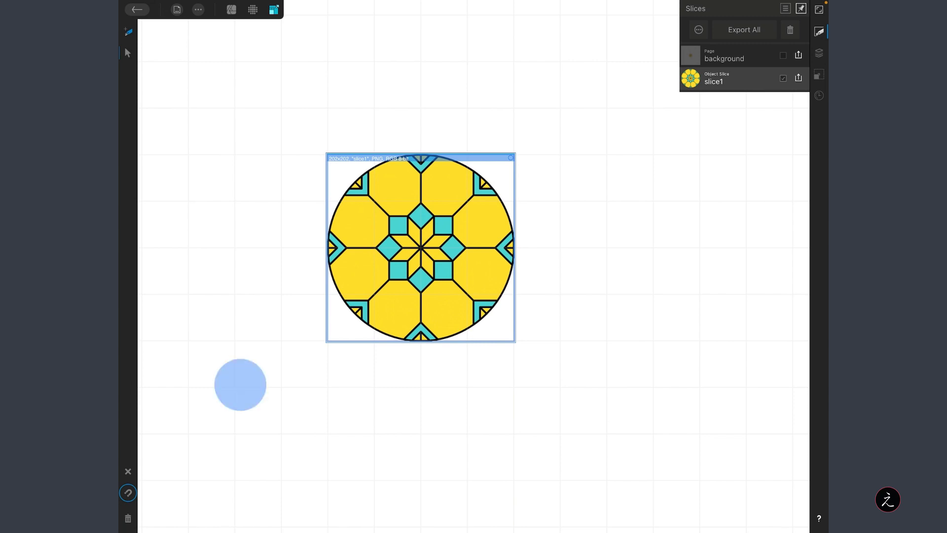
scroll(263, 241, "down", 5)
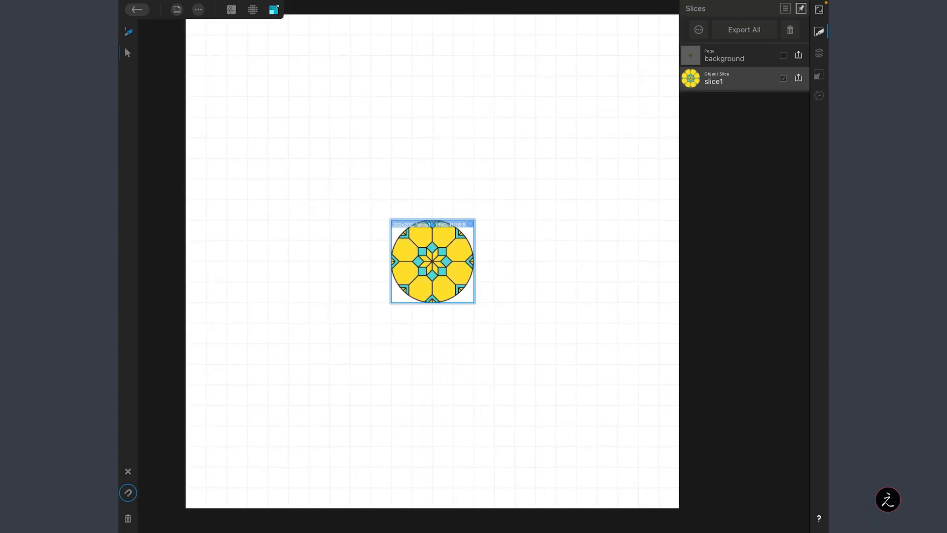
Rename slice1 to Pattern in its Slice Options
left_click(740, 78)
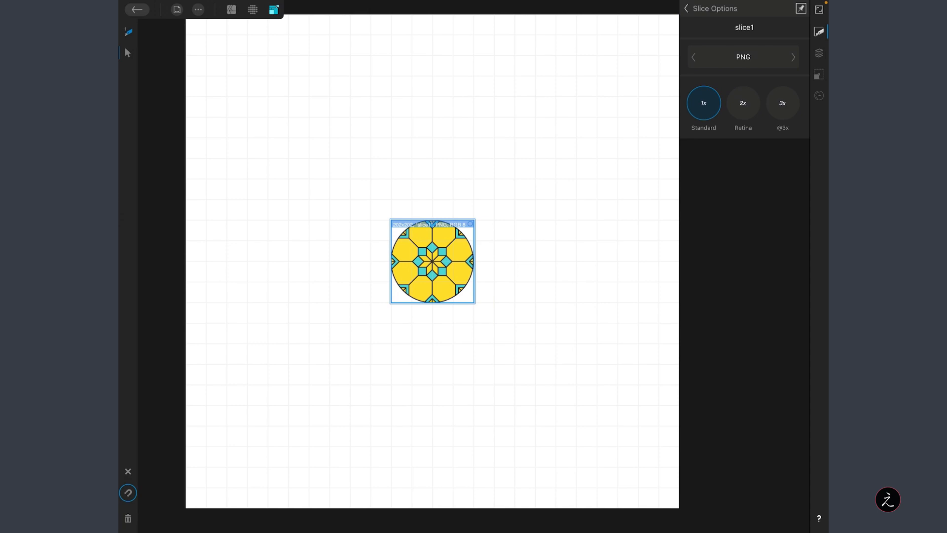
left_click(748, 28)
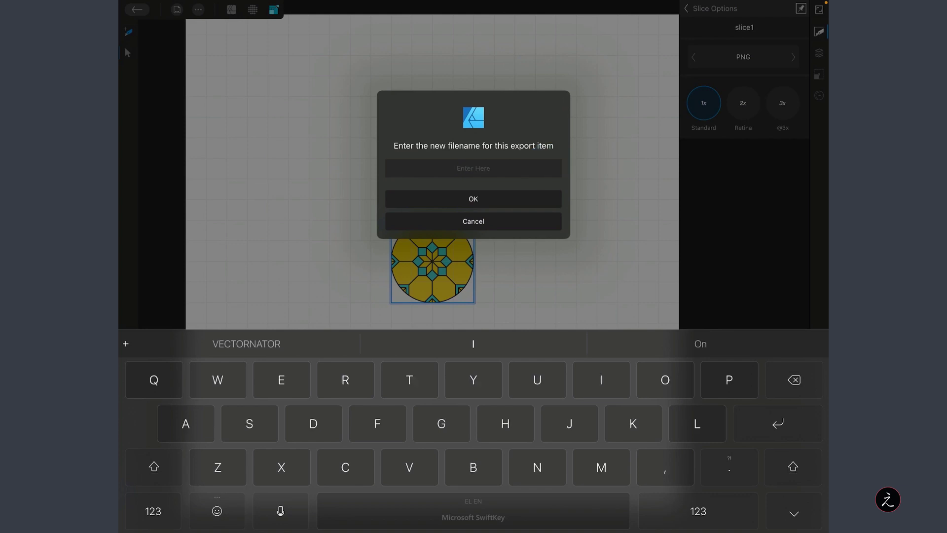
type("Patt")
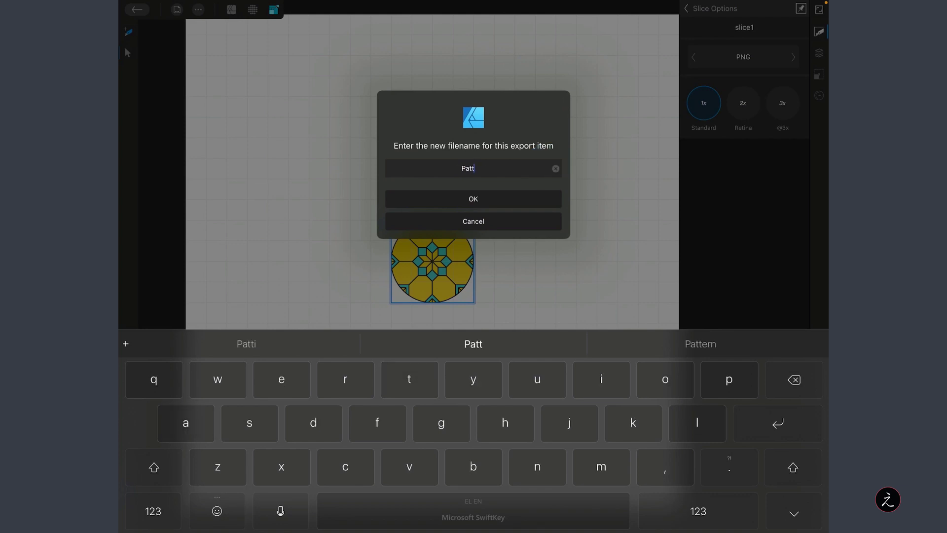
left_click(701, 344)
left_click(473, 198)
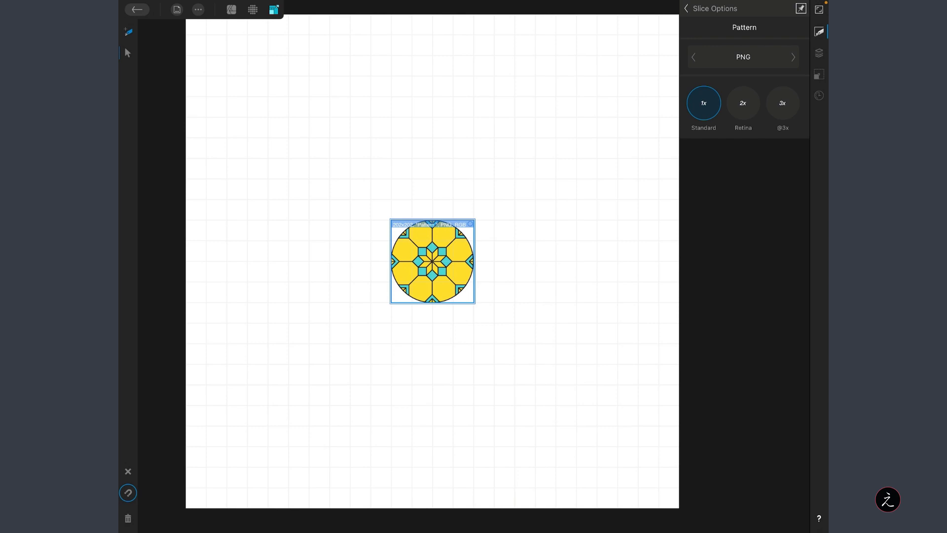
left_click(743, 56)
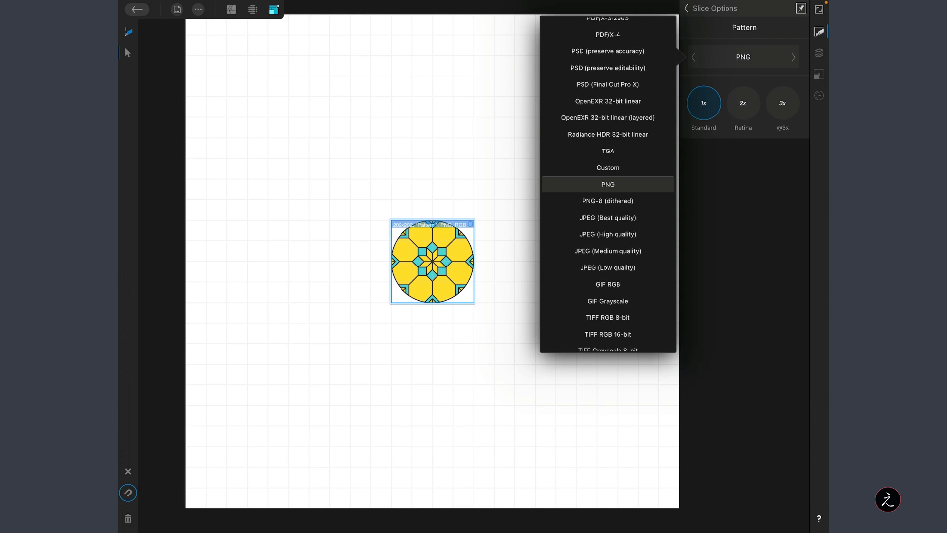
scroll(613, 158, "up", 5)
scroll(613, 127, "down", 5)
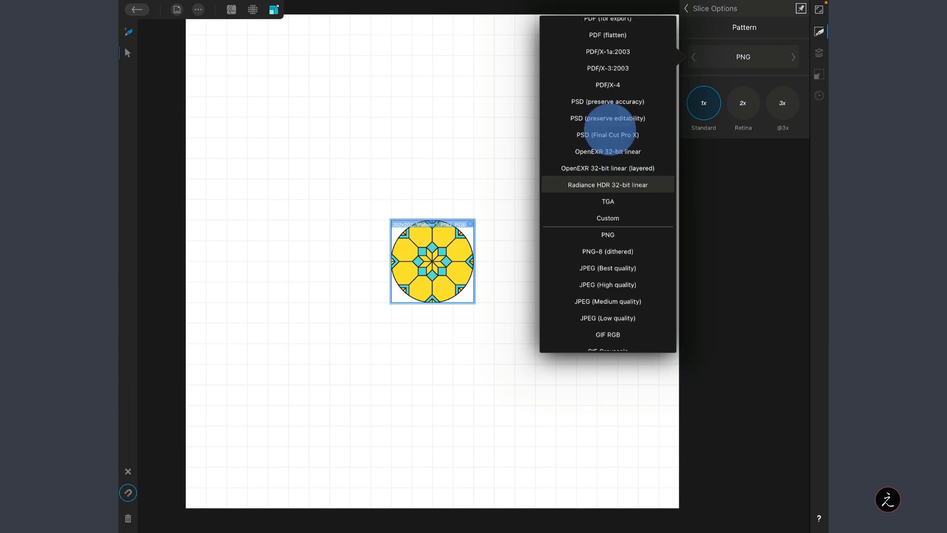
scroll(609, 70, "up", 1)
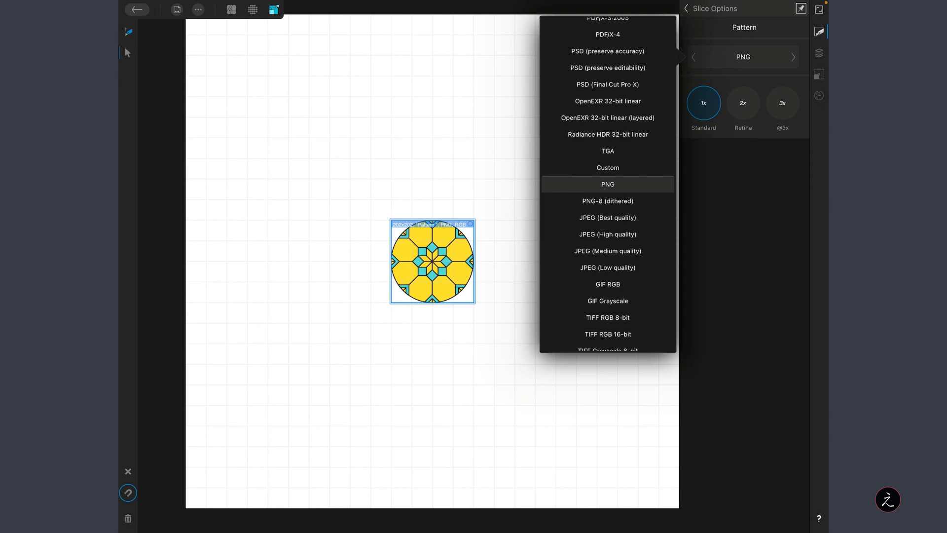
key("Escape")
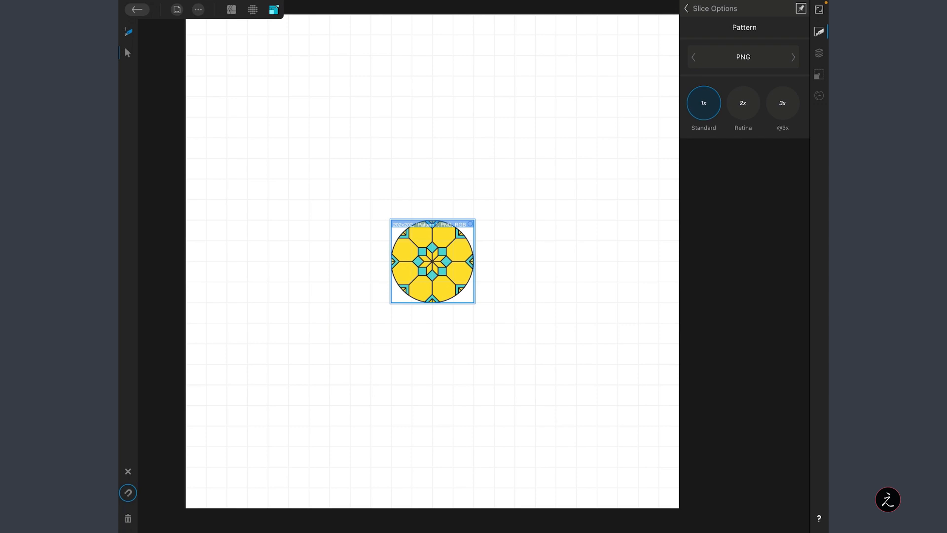
left_click(743, 102)
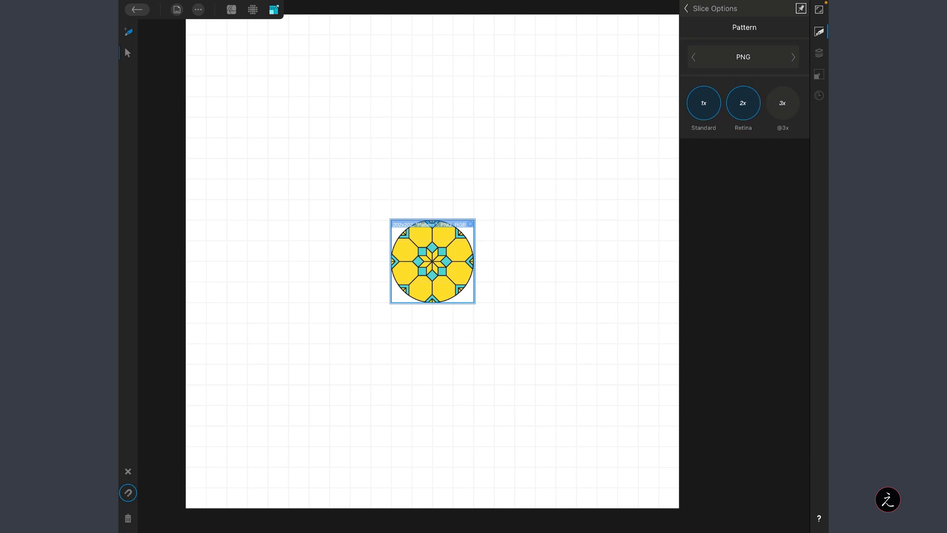
left_click(782, 103)
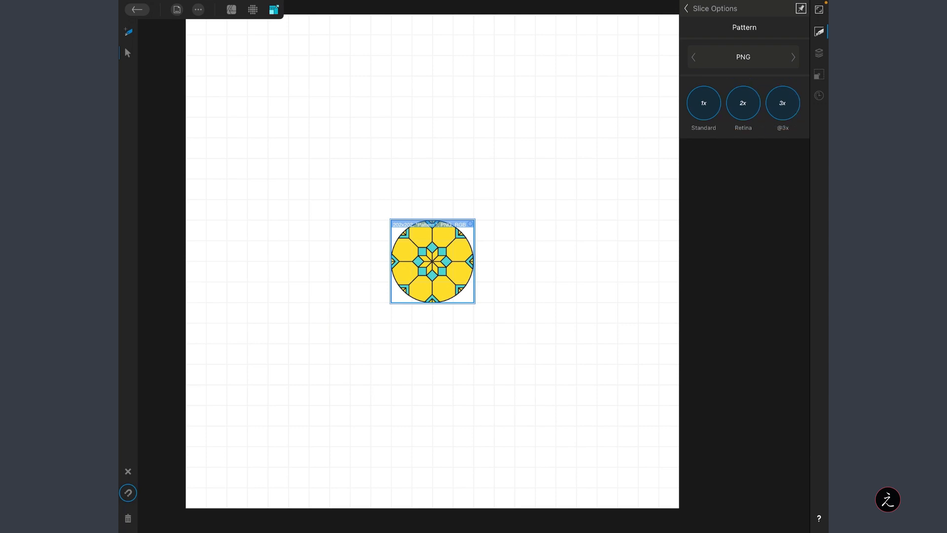
left_click(704, 103)
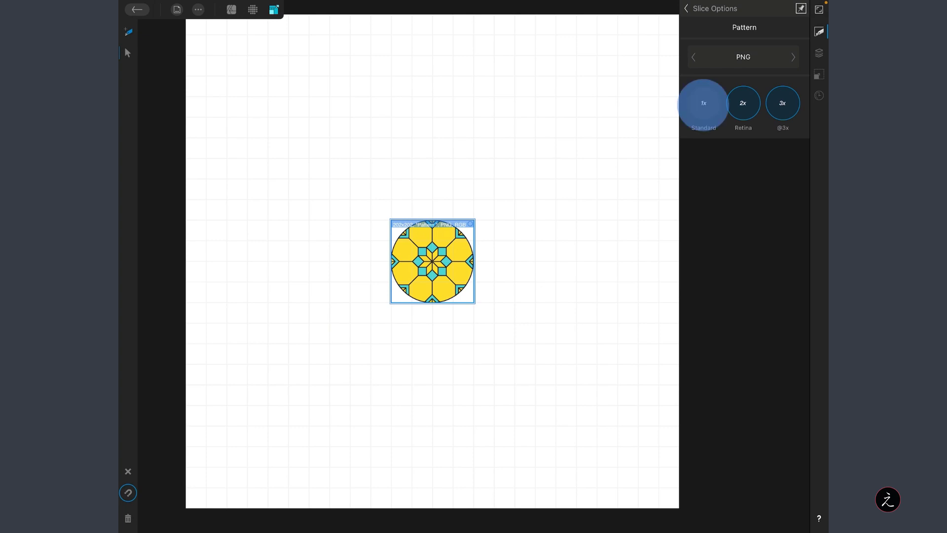
left_click(743, 103)
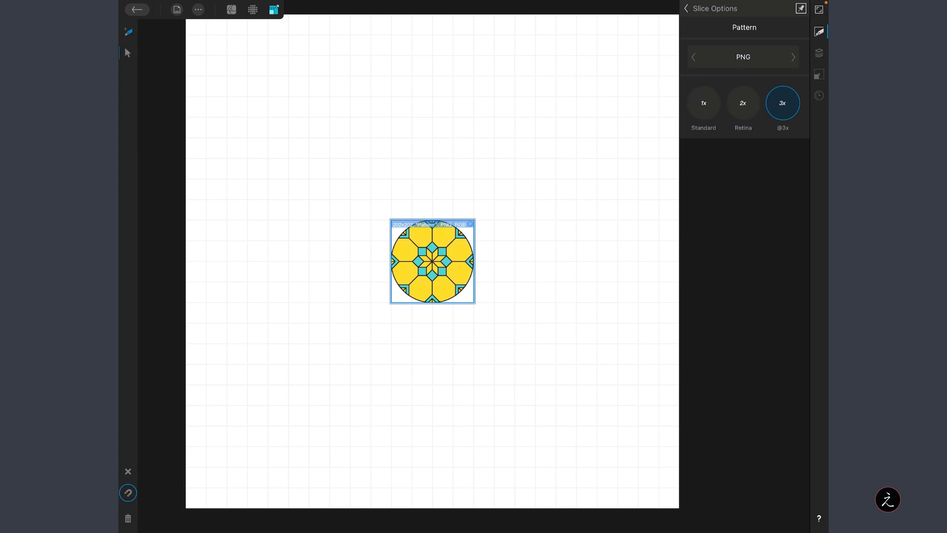
left_click(688, 9)
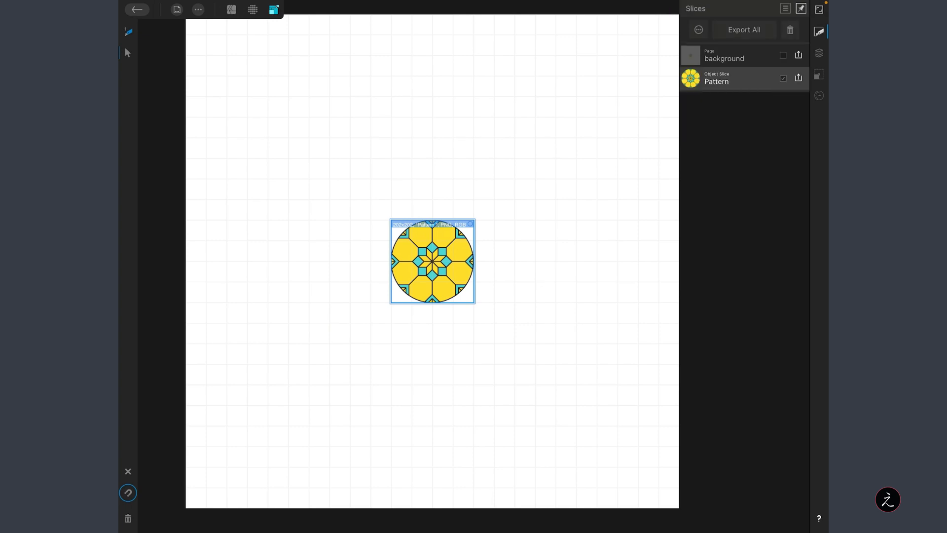
Export the Pattern slice as a PNG image to the chosen folder
left_click(785, 8)
left_click(798, 78)
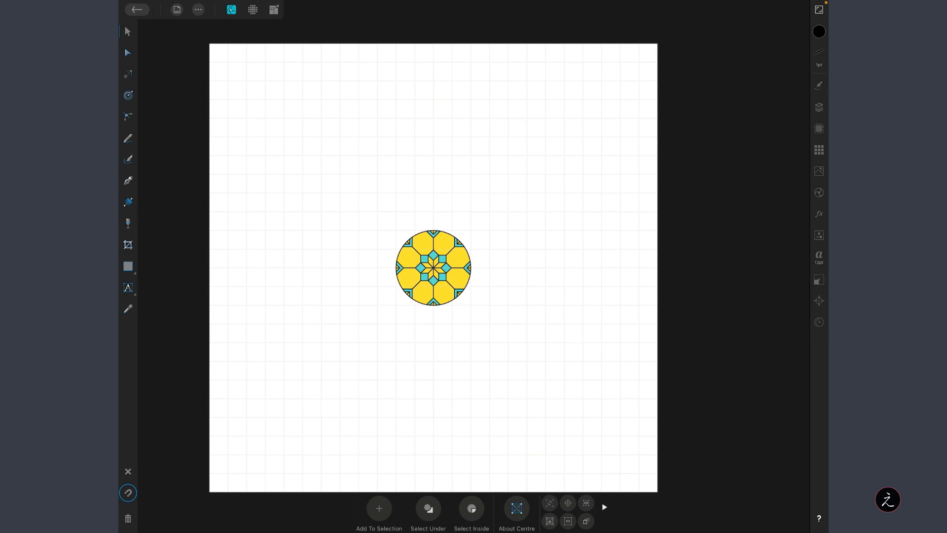
Draw a rectangle covering the whole artboard
left_click(129, 267)
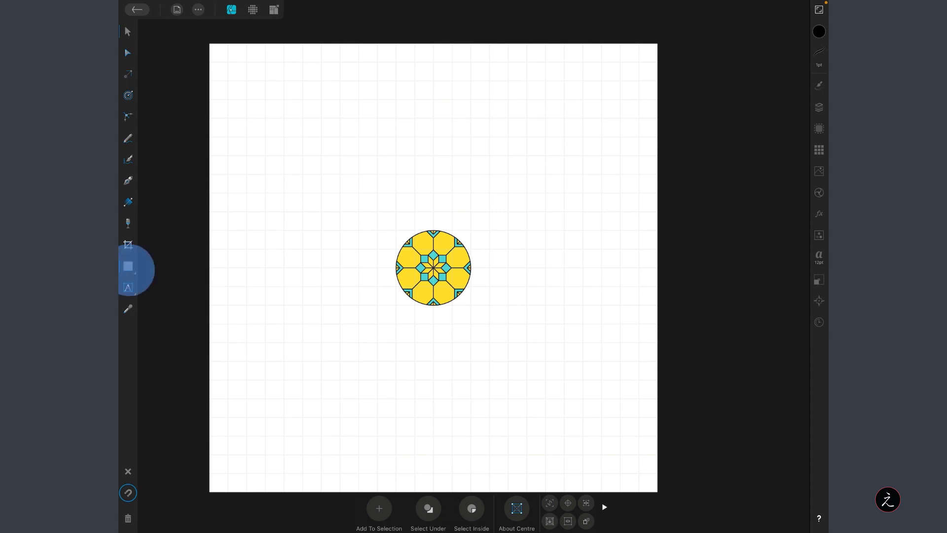
mouse_move(211, 45)
left_mouse_down()
mouse_move(655, 477)
mouse_move(657, 491)
left_mouse_up()
Set the rectangle's fill to white in the Colour panel
left_click(819, 31)
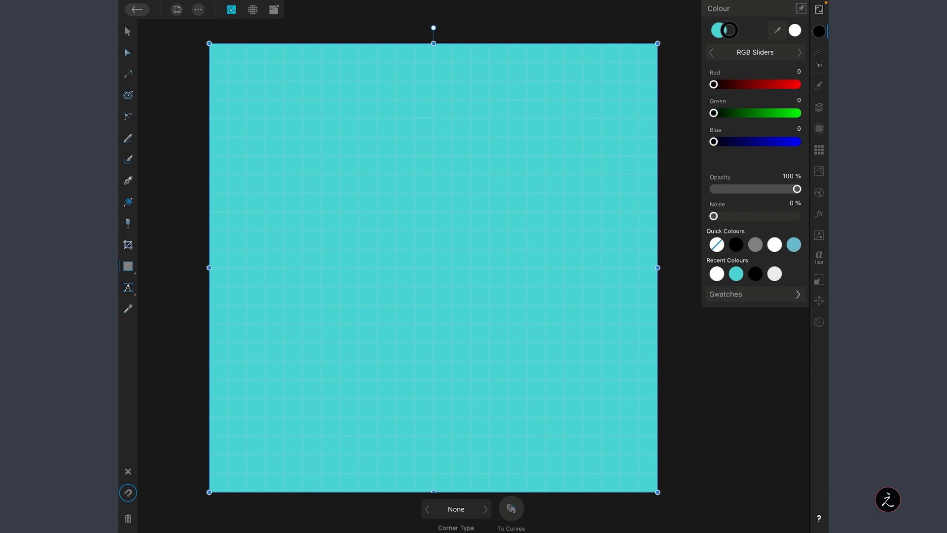
left_click(718, 30)
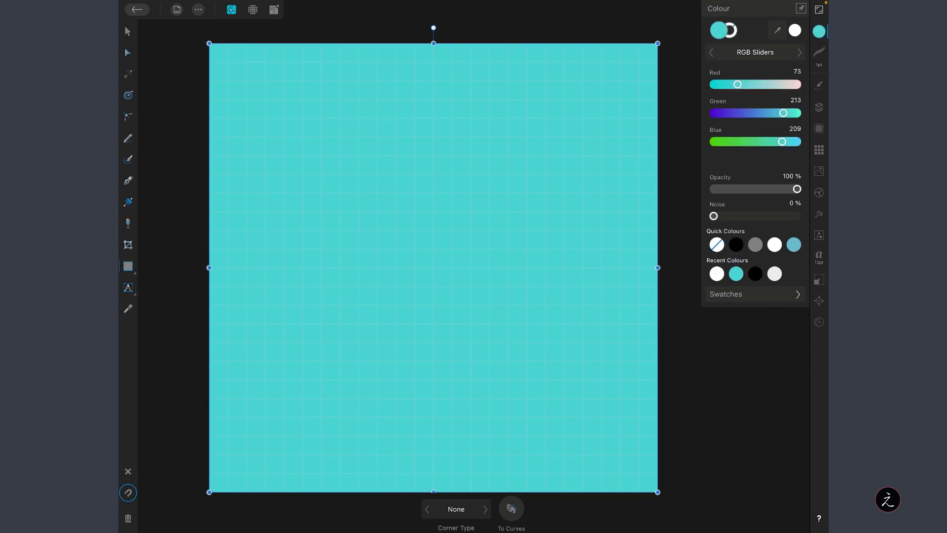
left_click(774, 244)
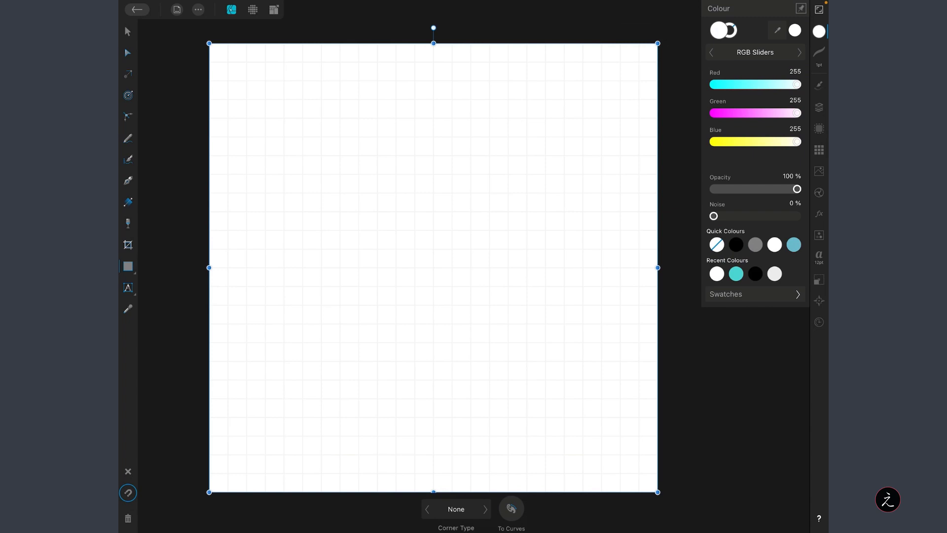
Turn Show Grid off in the Document grid settings and show the Layers panel
left_click(176, 10)
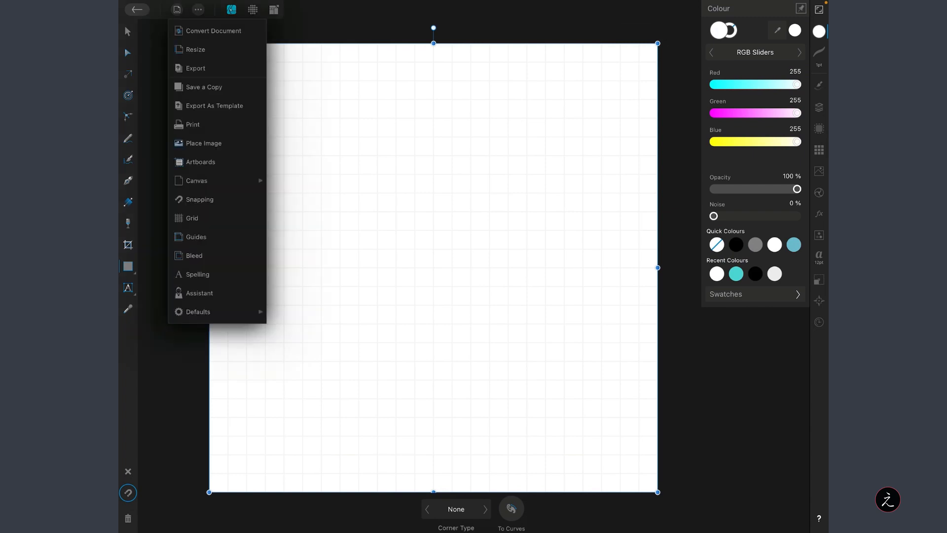
left_click(192, 218)
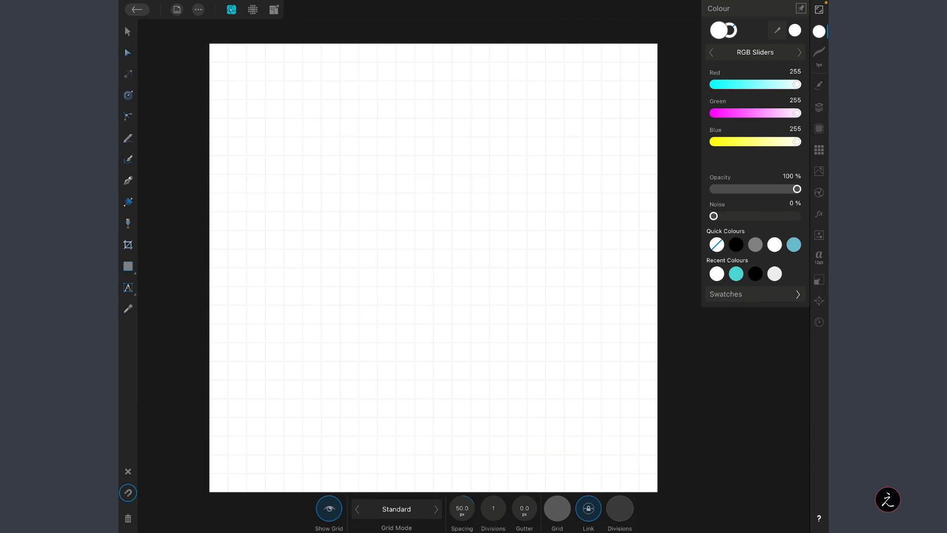
left_click(329, 509)
left_click(819, 107)
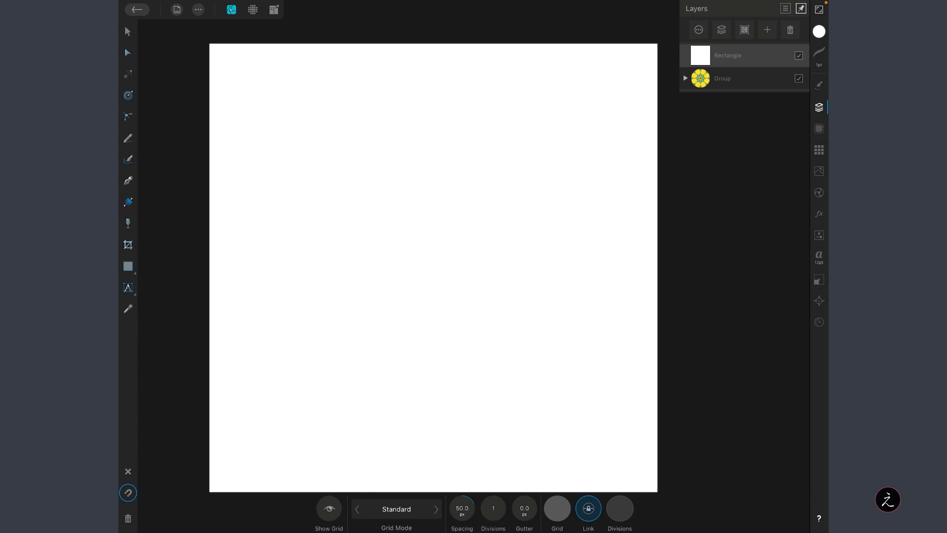
Apply a fill across the rectangle with the Fill Tool and cycle its type to Bitmap, opening My Assets
left_click(128, 202)
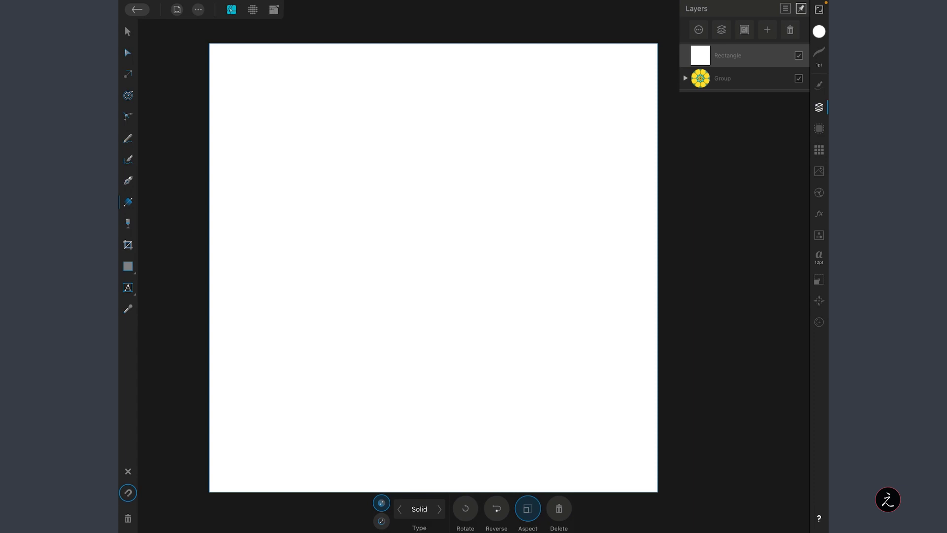
left_click_drag(209, 268, 658, 267)
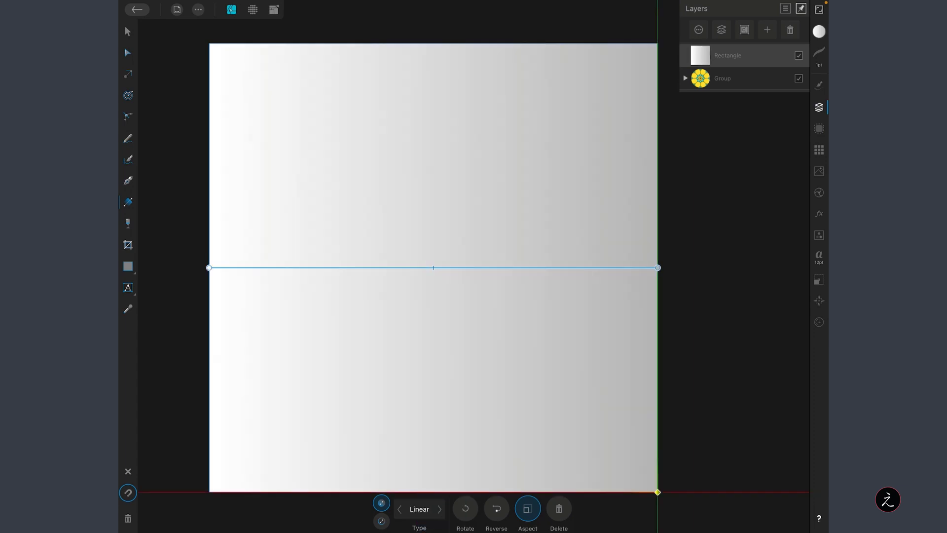
left_click(439, 509)
left_click(439, 508)
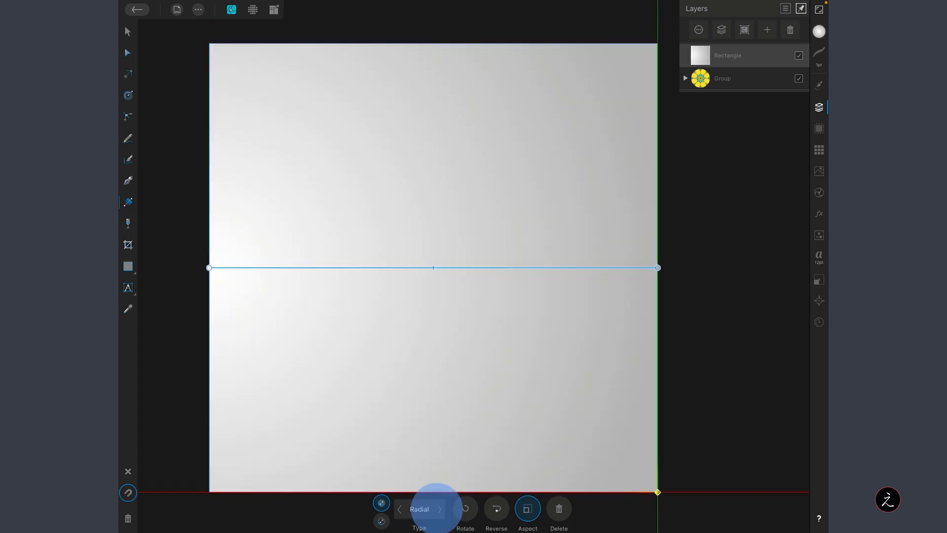
left_click(440, 508)
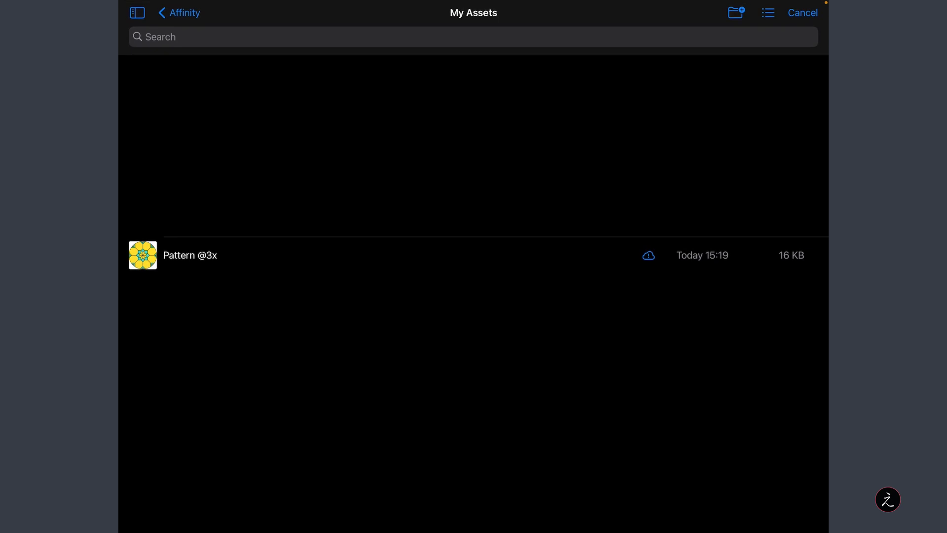
left_click(190, 255)
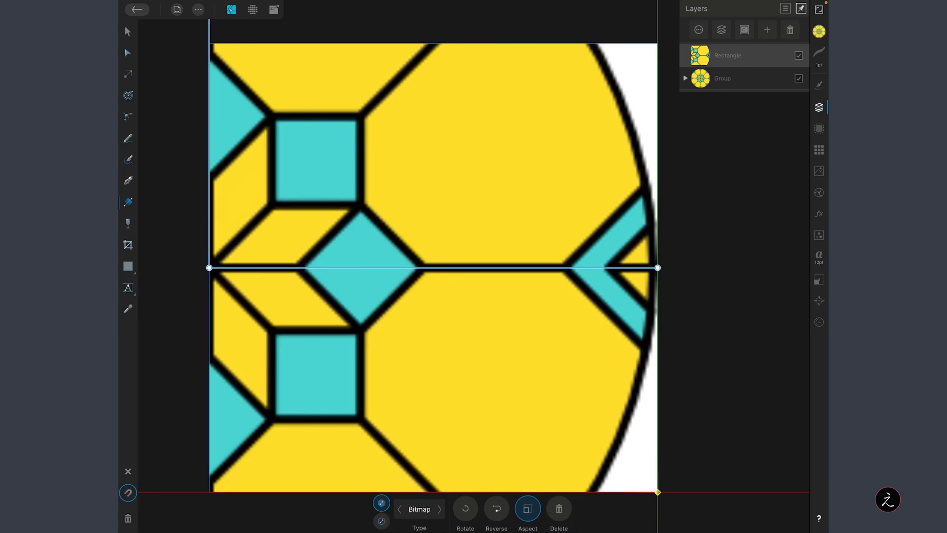
left_click_drag(658, 267, 385, 268)
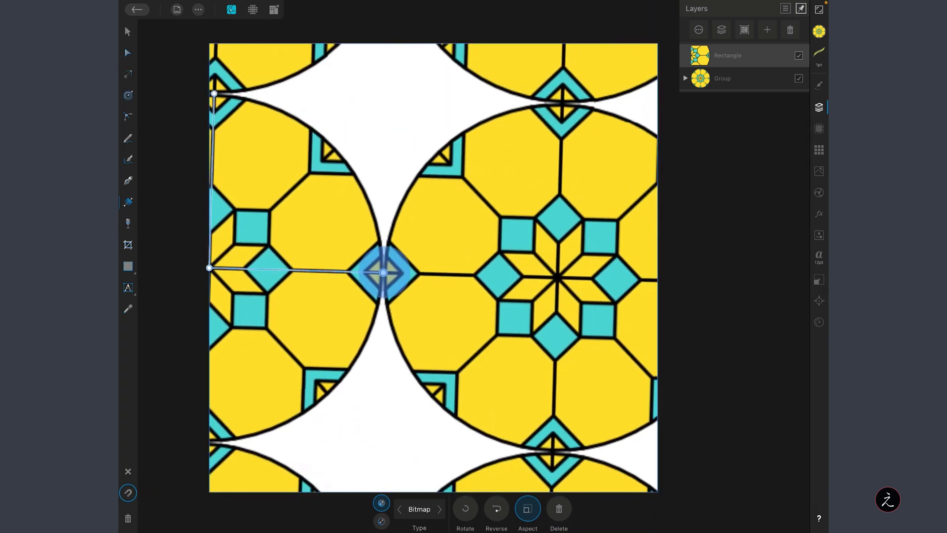
mouse_move(214, 80)
left_mouse_down()
mouse_move(210, 90)
mouse_move(234, 101)
left_mouse_up()
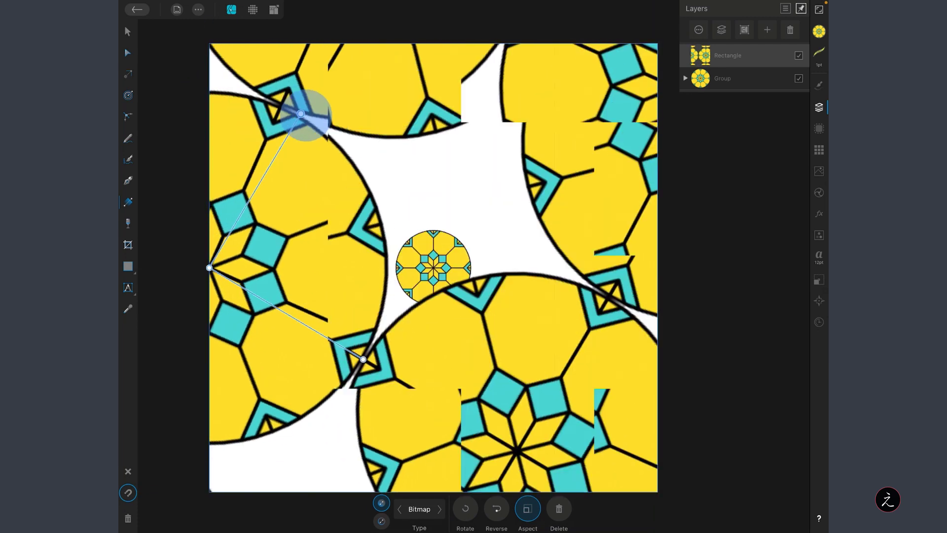
left_click_drag(376, 293, 370, 268)
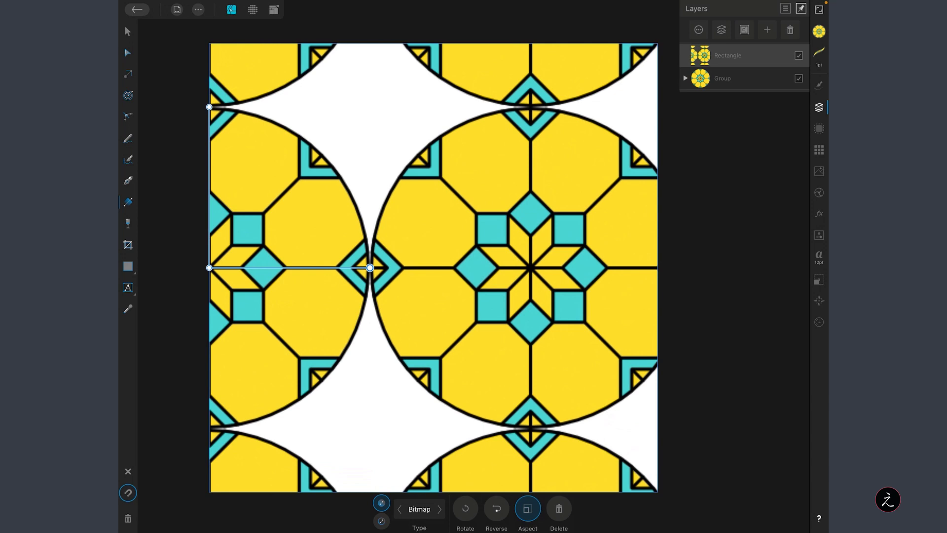
Shift the tiled pattern sideways and shrink it into smaller medallion repeats
mouse_move(210, 268)
left_mouse_down()
mouse_move(396, 265)
mouse_move(428, 286)
mouse_move(447, 273)
left_mouse_up()
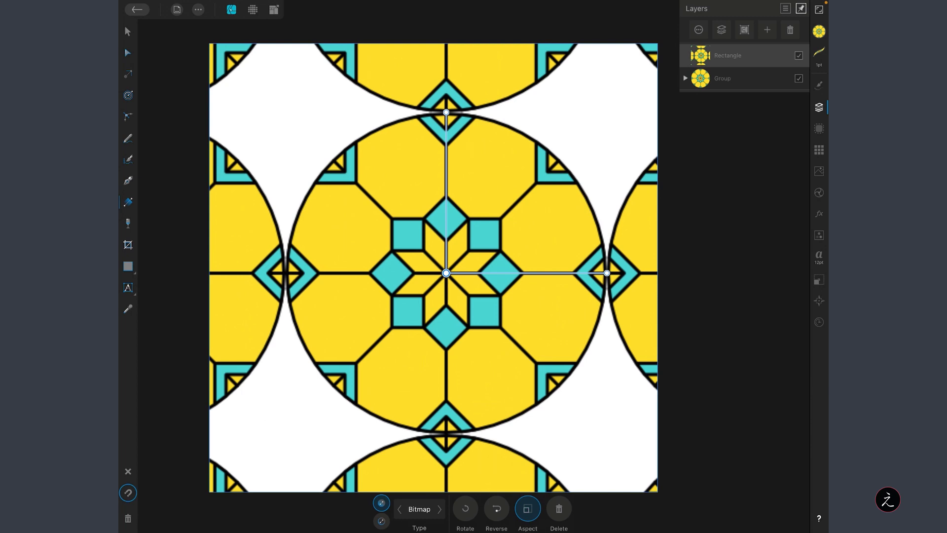
left_click_drag(607, 274, 509, 274)
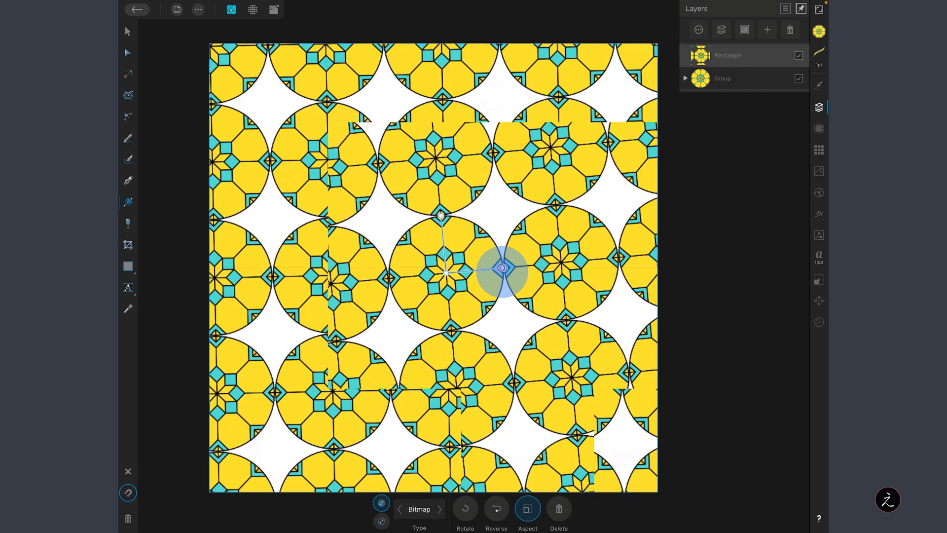
left_click_drag(509, 274, 490, 275)
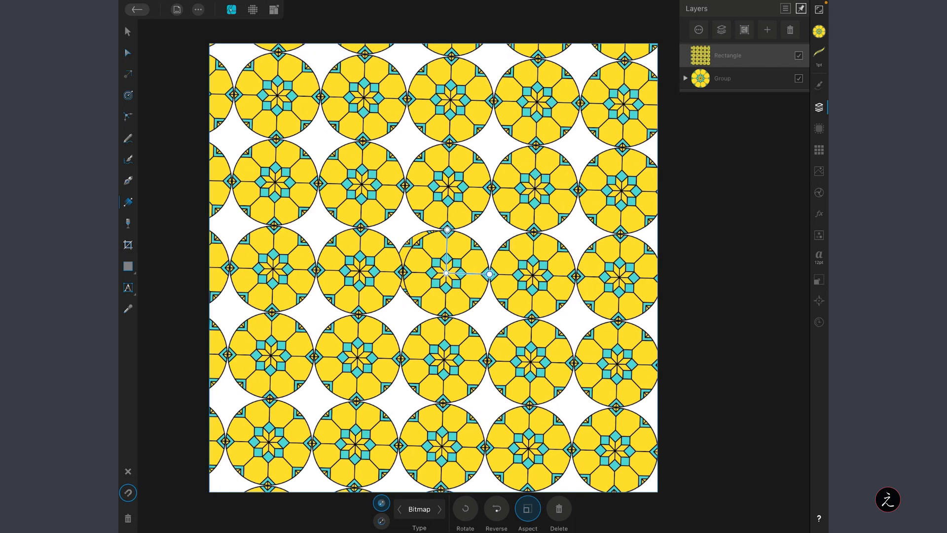
Hide the original medallion group and try resizing the tiles with Aspect off, undoing the skew
left_click(799, 78)
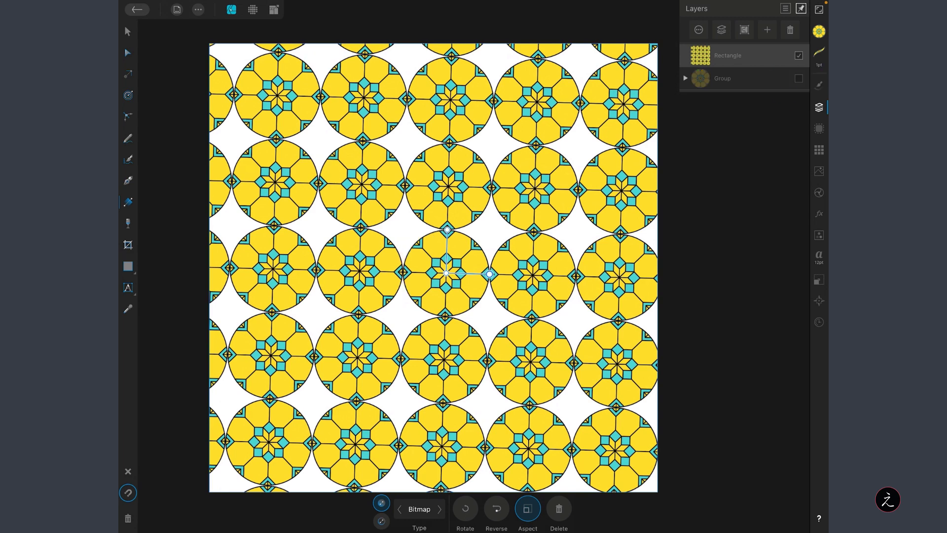
left_click_drag(489, 274, 530, 265)
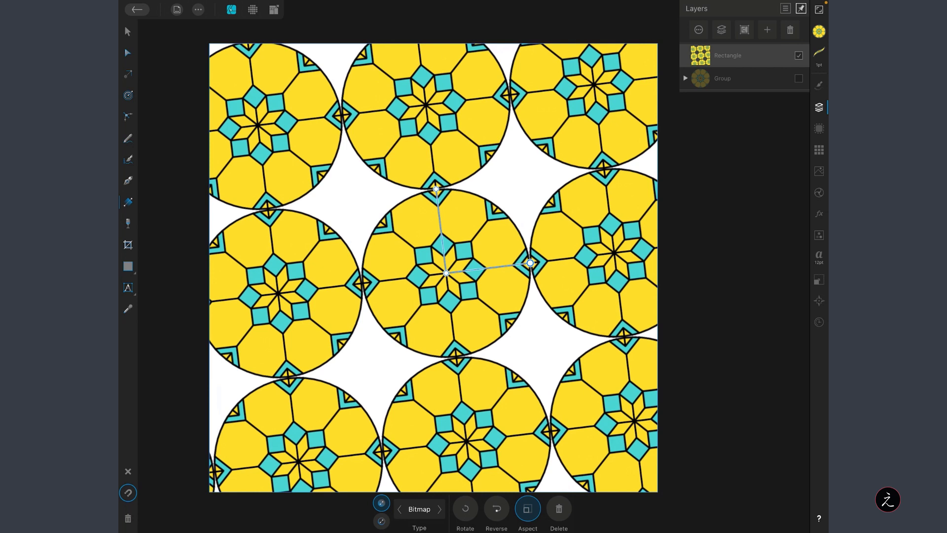
left_click(527, 509)
left_click_drag(530, 263, 495, 283)
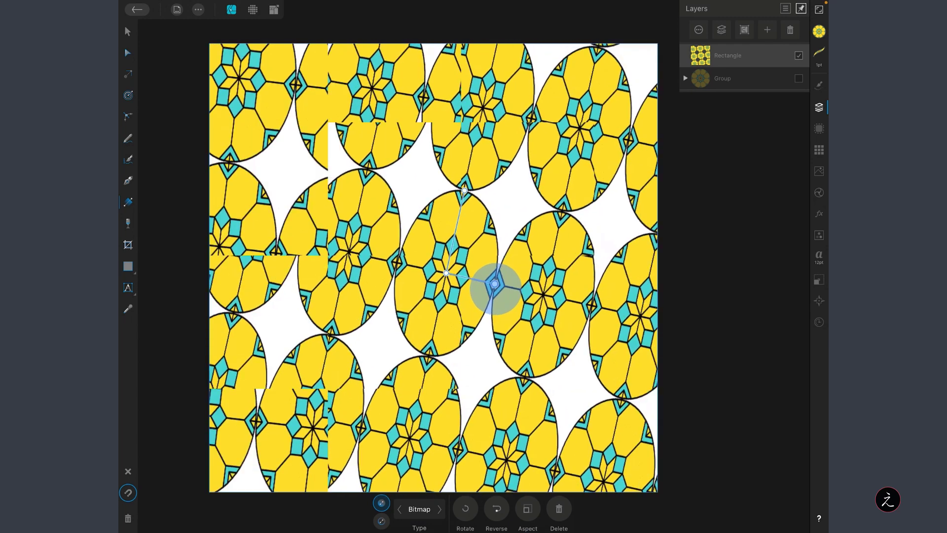
left_click_drag(495, 283, 568, 246)
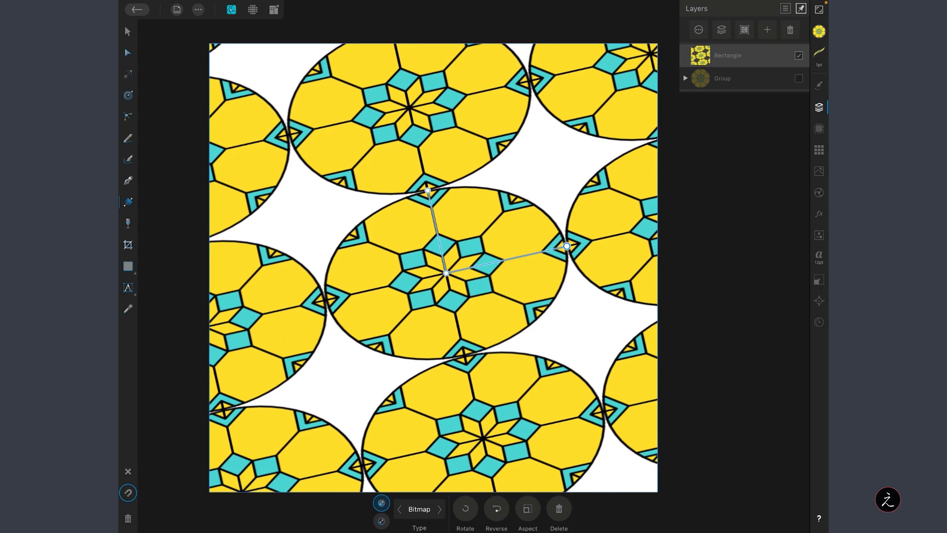
key("ctrl+z")
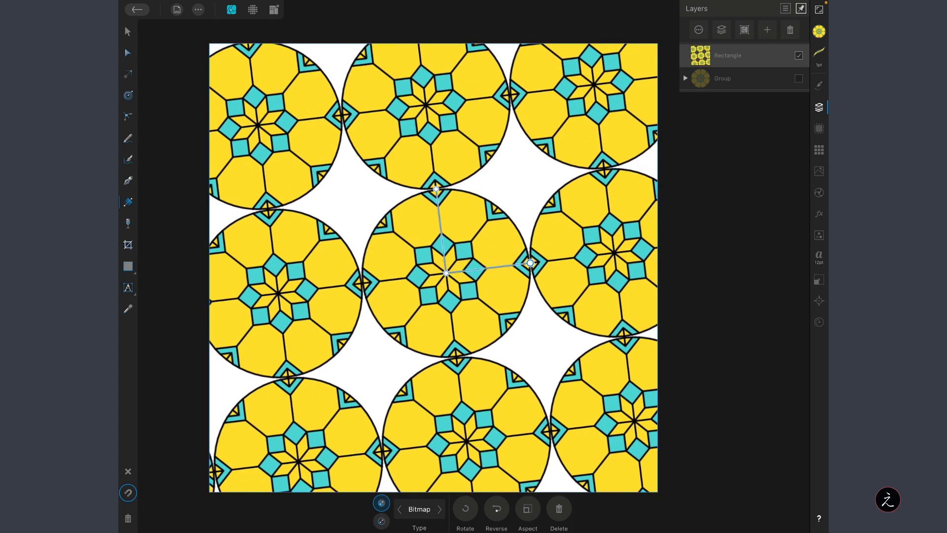
Re-enable Aspect and shrink the fill into a dense, even grid of medallion tiles
left_click(527, 508)
mouse_move(530, 262)
left_mouse_down()
mouse_move(489, 275)
mouse_move(433, 267)
left_mouse_up()
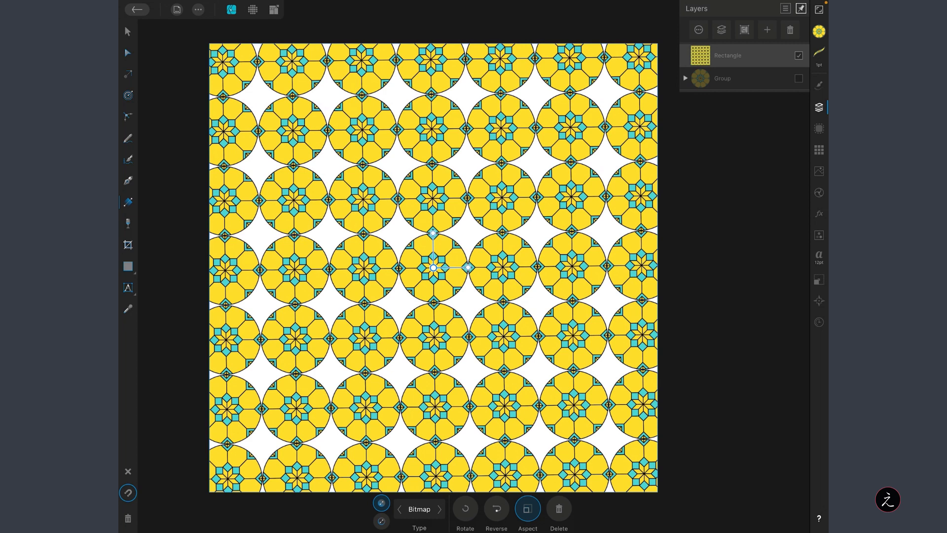
left_click(197, 10)
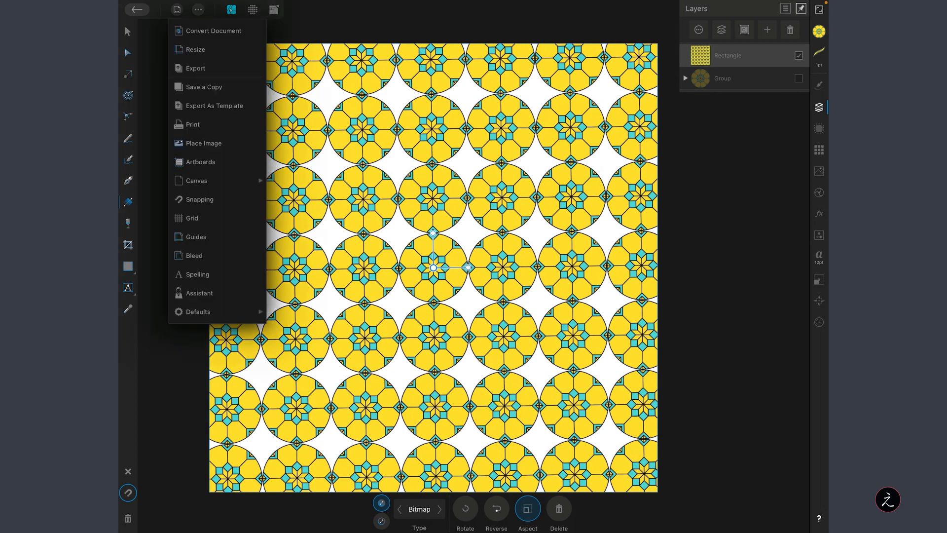
left_click(196, 69)
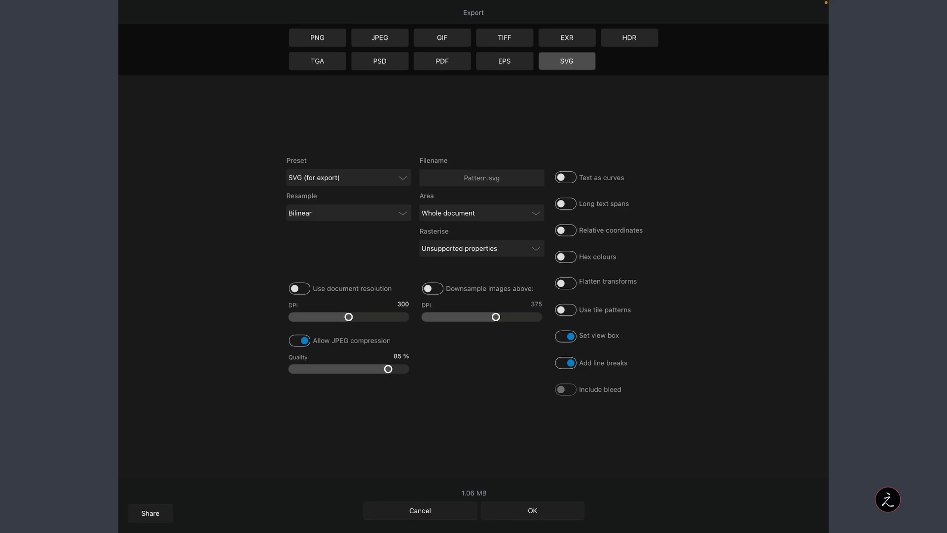
key("Escape")
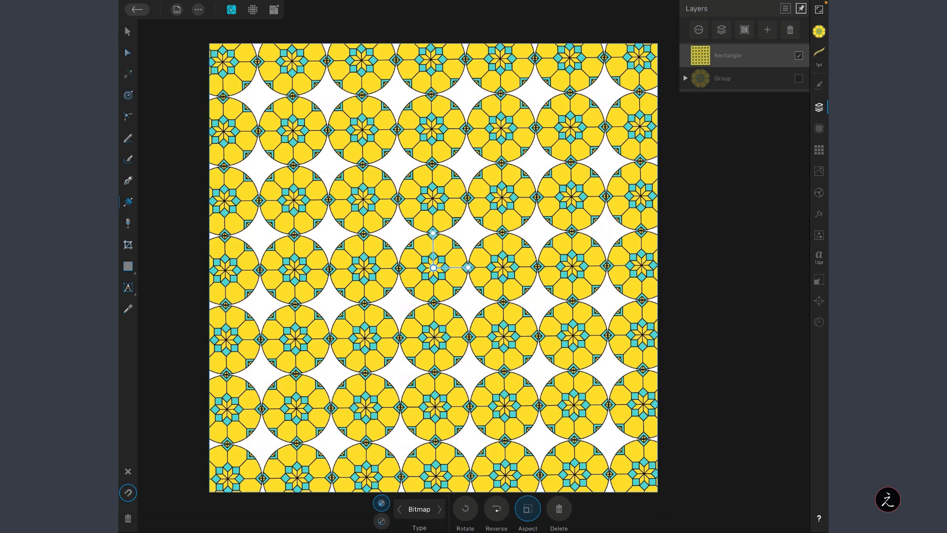